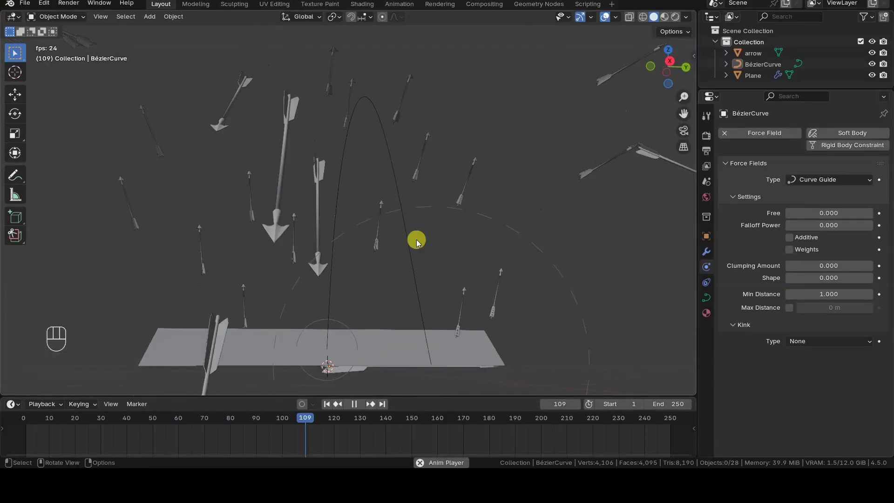
Try a clumping amount of 1.000 on the Bézier curve guide and reset it to 0.
click(408, 239)
drag(822, 266, 871, 266)
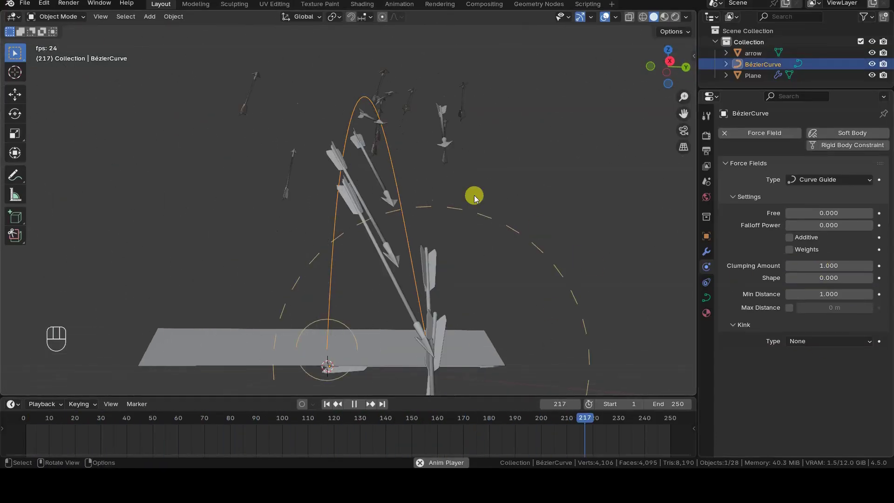
mouse_move(474, 198)
middle_down()
mouse_move(574, 303)
mouse_move(443, 281)
mouse_move(472, 206)
middle_up()
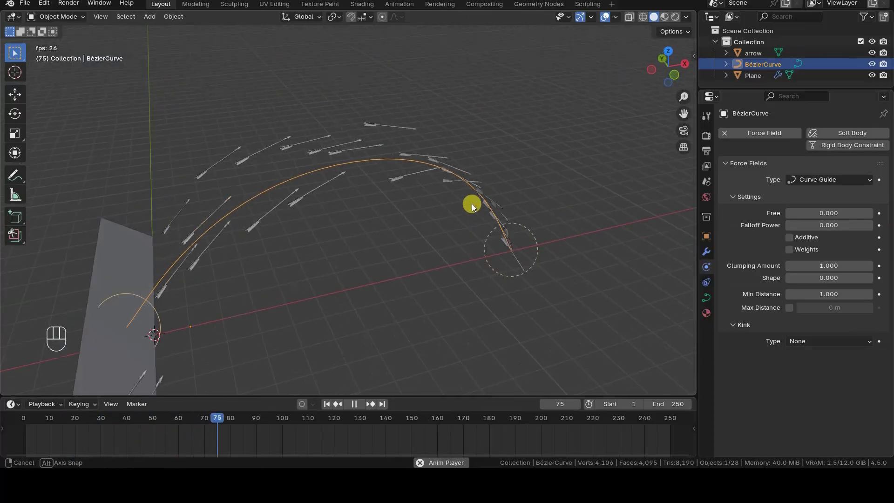
click(818, 264)
text(0)
key(Return)
Lower the Bézier curve's middle control point along Z so the curve dips instead of arching.
key(Tab)
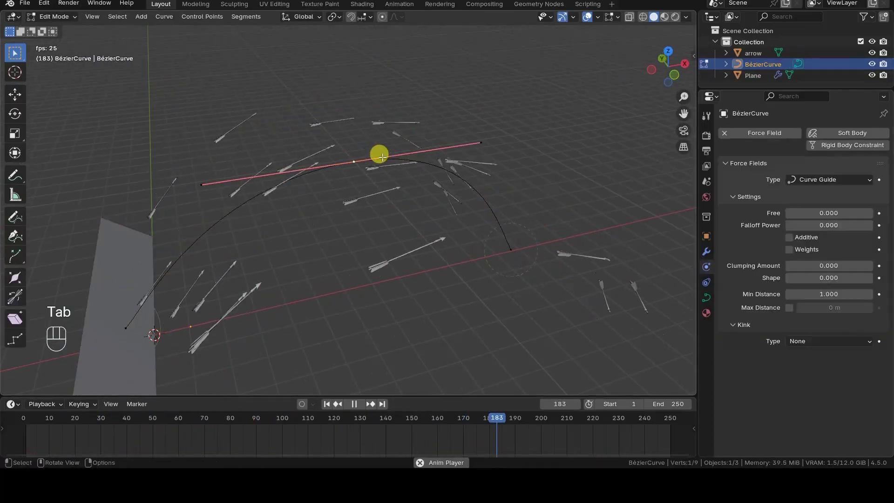
key(g)
key(z)
click(373, 369)
Rotate the curve's far end point about X and move it upward, then return to Object Mode.
click(510, 250)
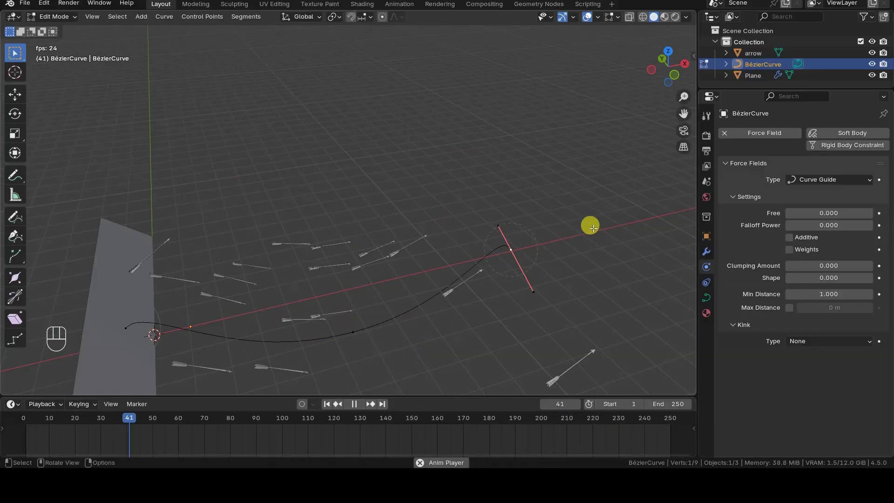
middle_drag(622, 249, 578, 245)
key(r)
key(x)
click(626, 200)
key(g)
click(591, 132)
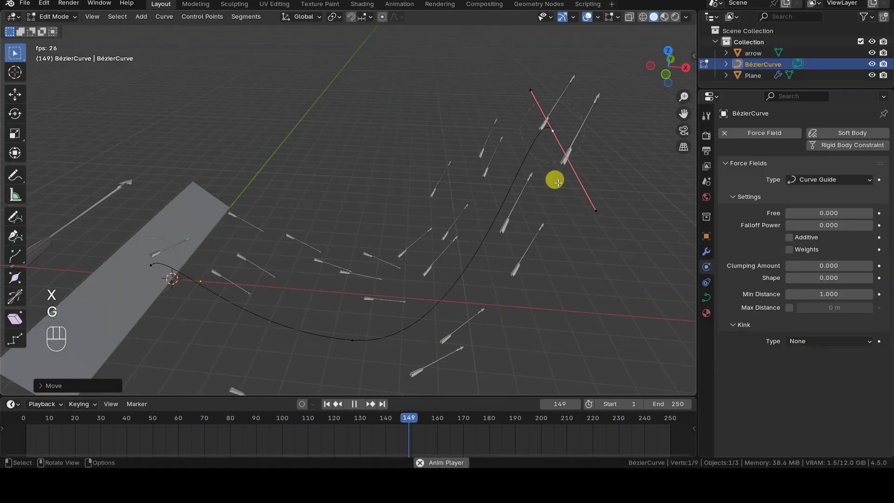
middle_drag(558, 182, 437, 245)
key(Tab)
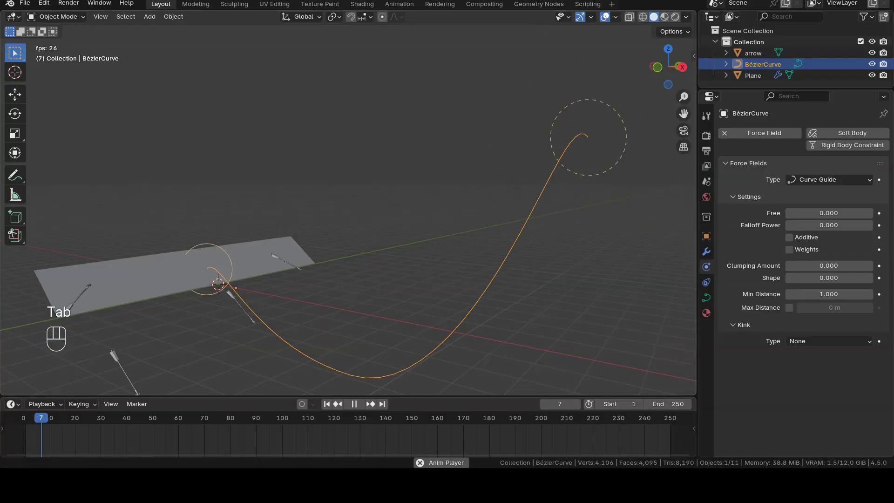
click(339, 362)
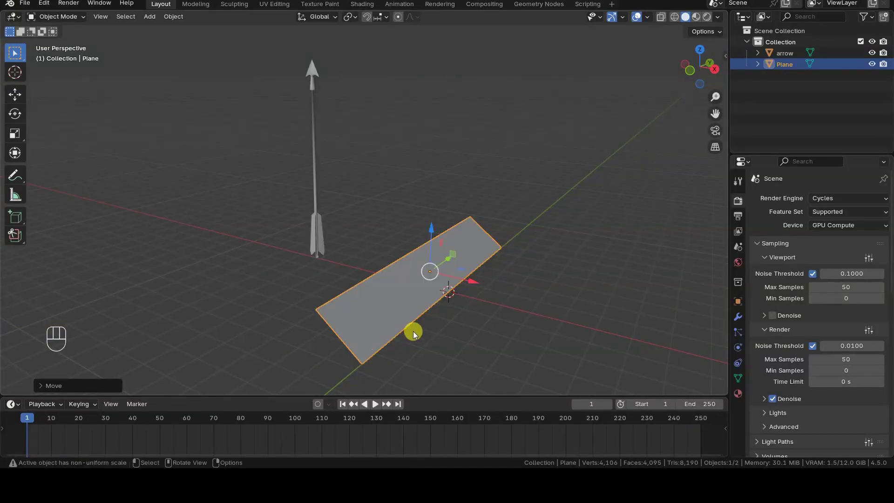
middle_drag(412, 331, 423, 259)
Select the arrow and show its location, rotation and scale values.
click(343, 253)
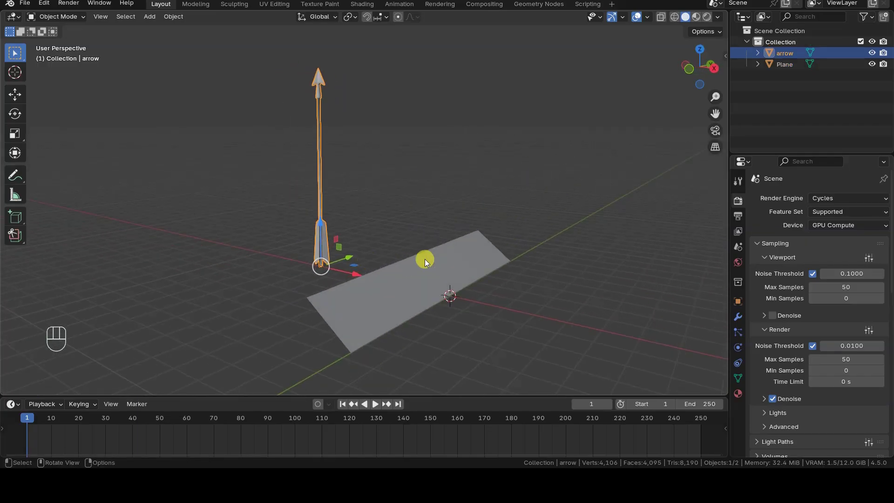
click(440, 255)
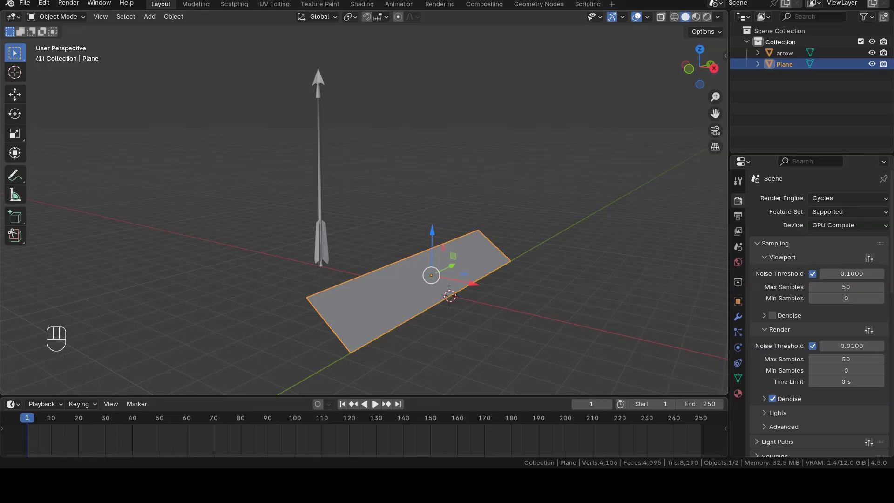
click(314, 246)
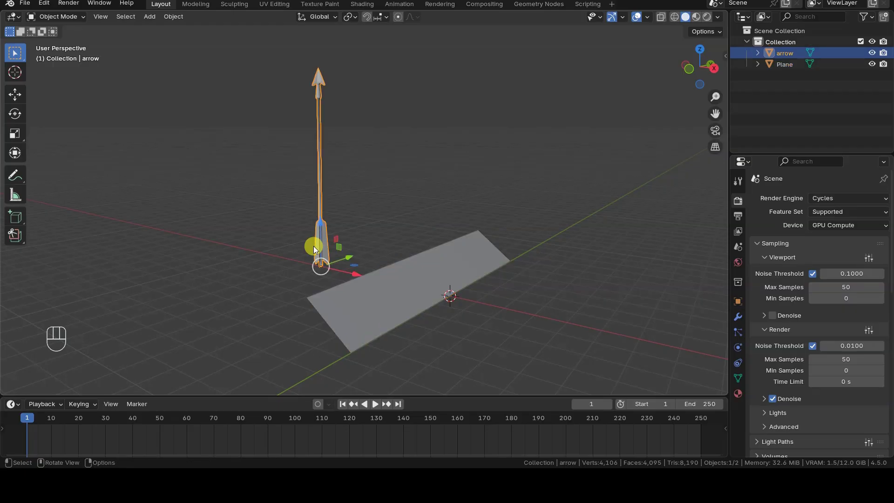
key(n)
click(722, 53)
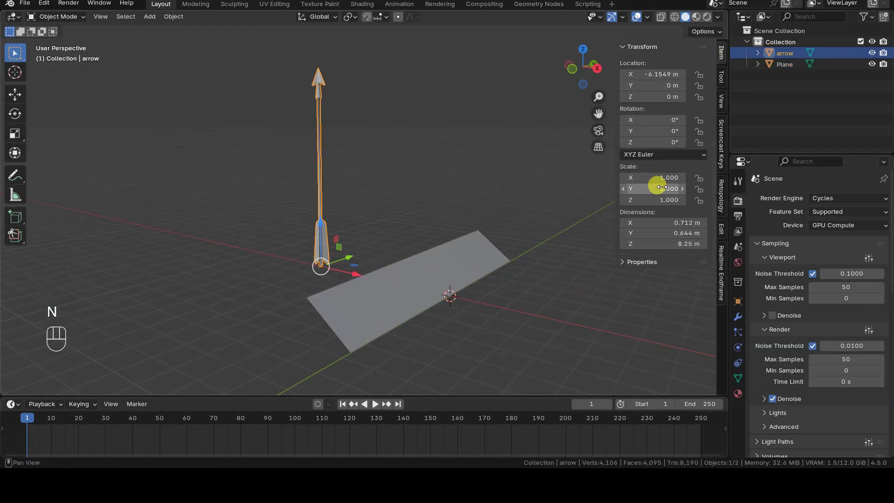
Switch the transform orientation to Local to check the arrow's axes, and return it to Global.
click(319, 17)
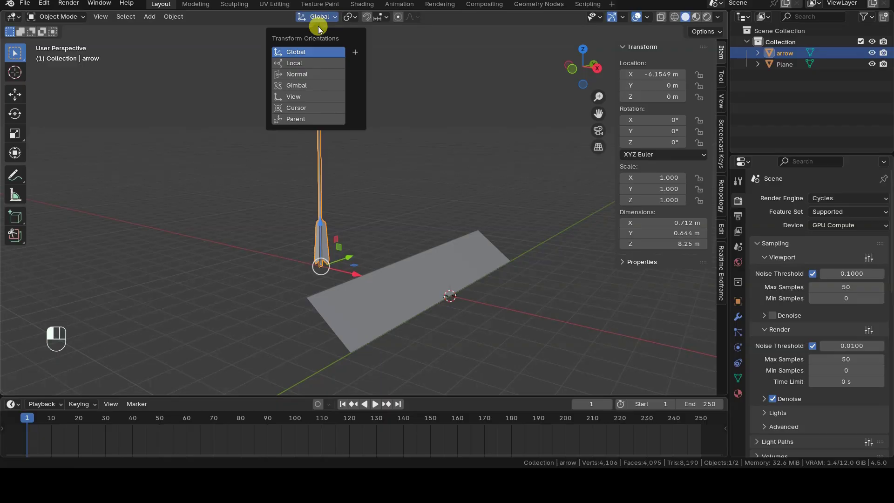
click(309, 62)
middle_drag(408, 211, 425, 202)
click(325, 17)
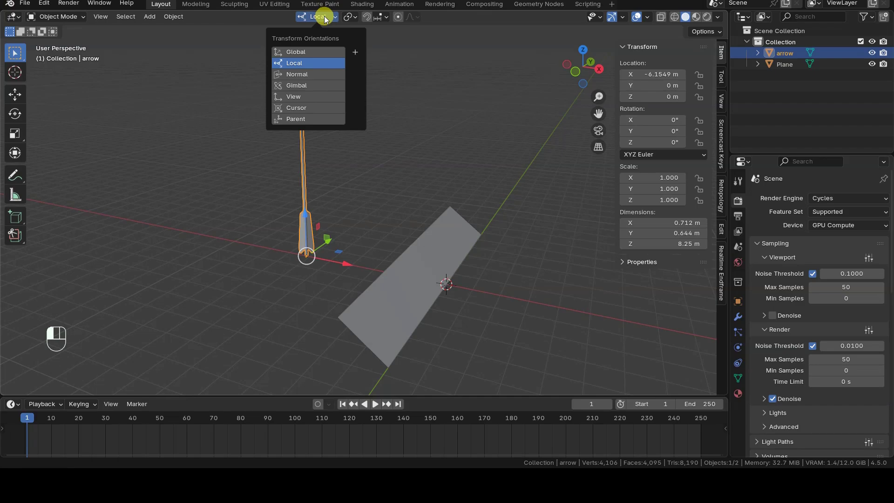
click(323, 51)
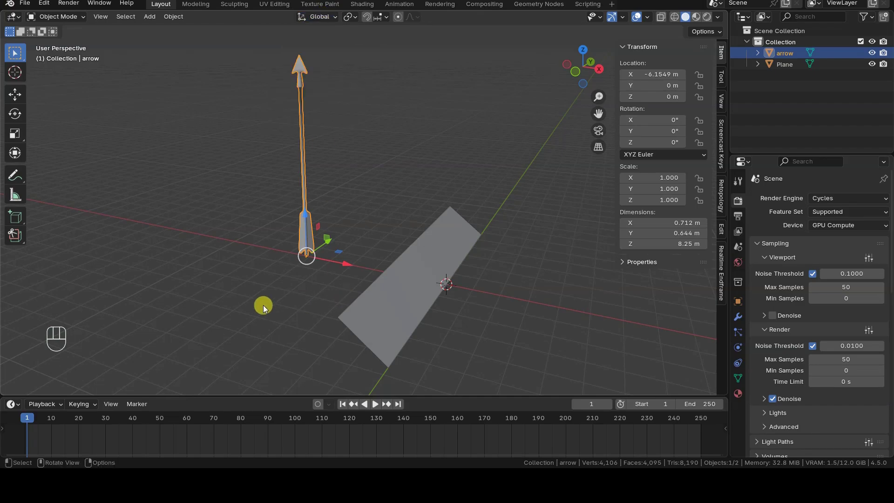
Select the plane and examine its tilt, rotation and scale values from different angles.
click(429, 268)
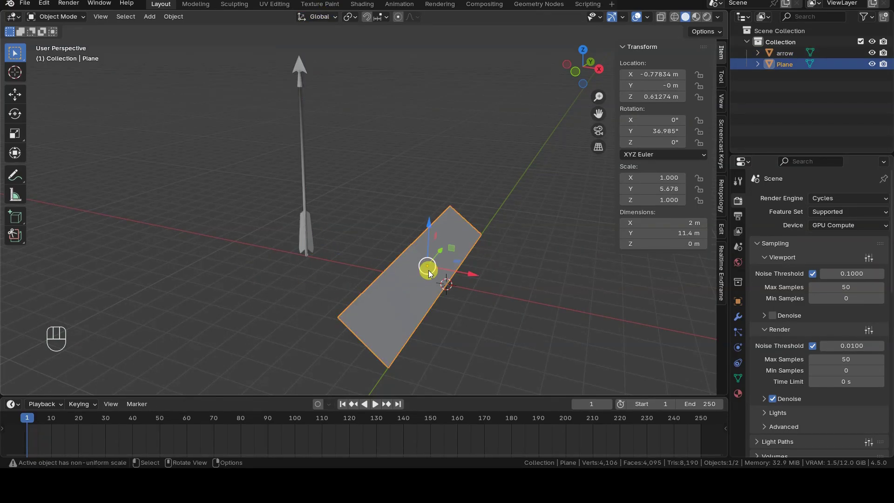
middle_drag(427, 293, 693, 185)
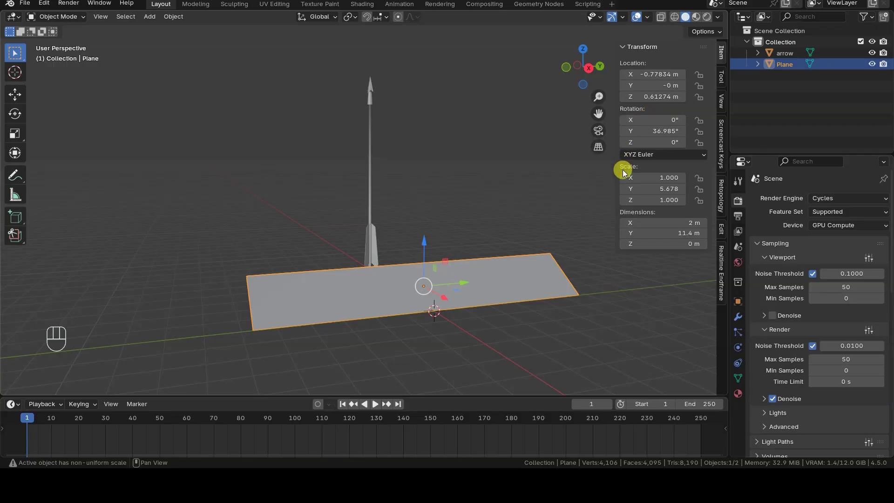
middle_drag(401, 261, 385, 242)
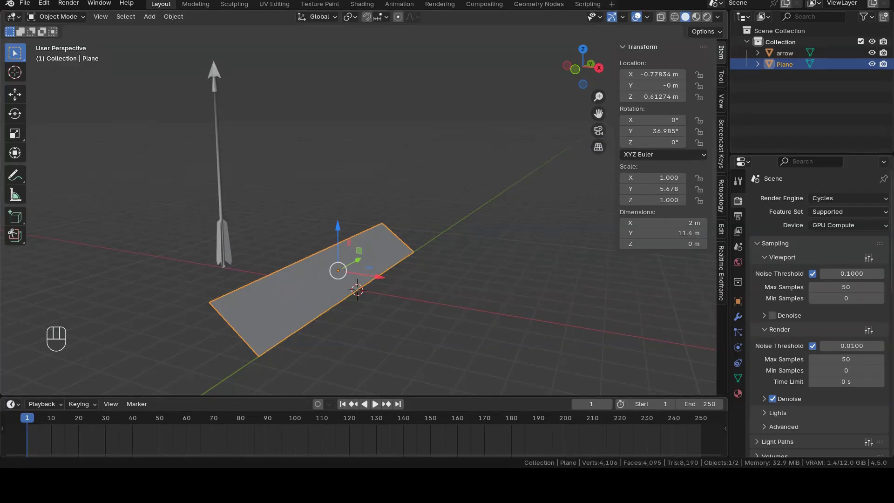
Add an emitter particle system to the plane with a Number of 100 and a Lifetime of 250.
click(740, 333)
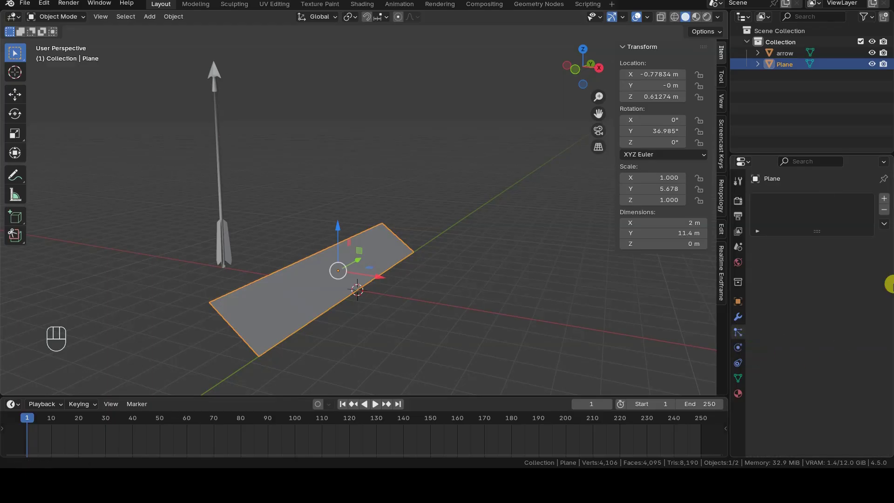
click(883, 200)
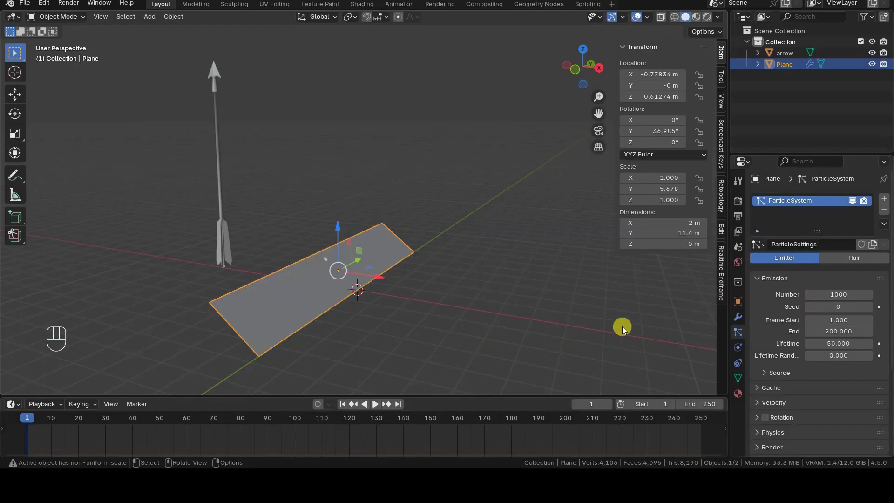
click(830, 294)
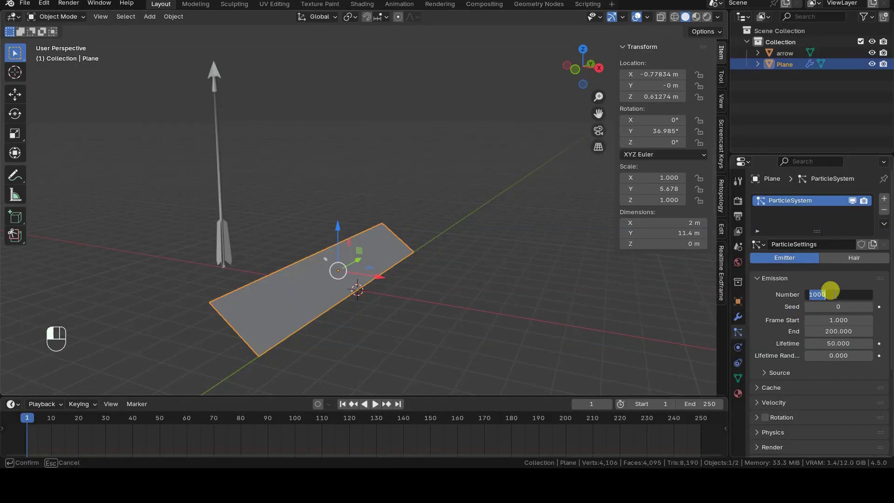
key(Return)
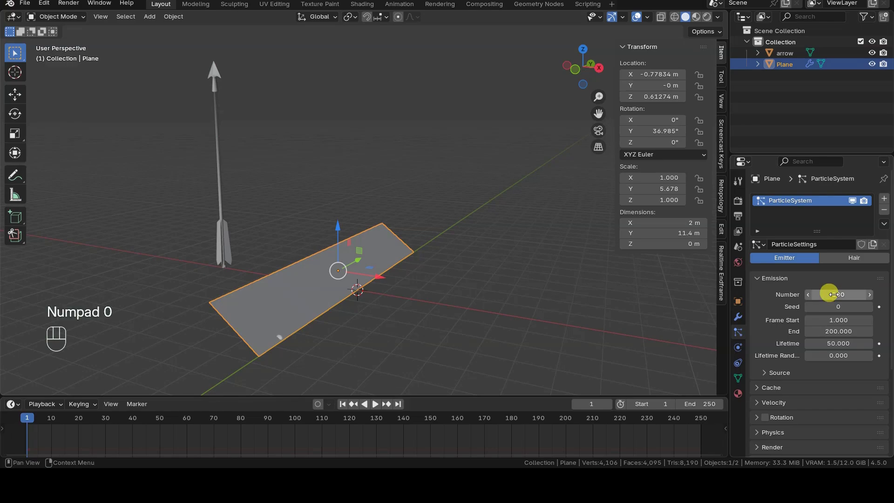
click(831, 343)
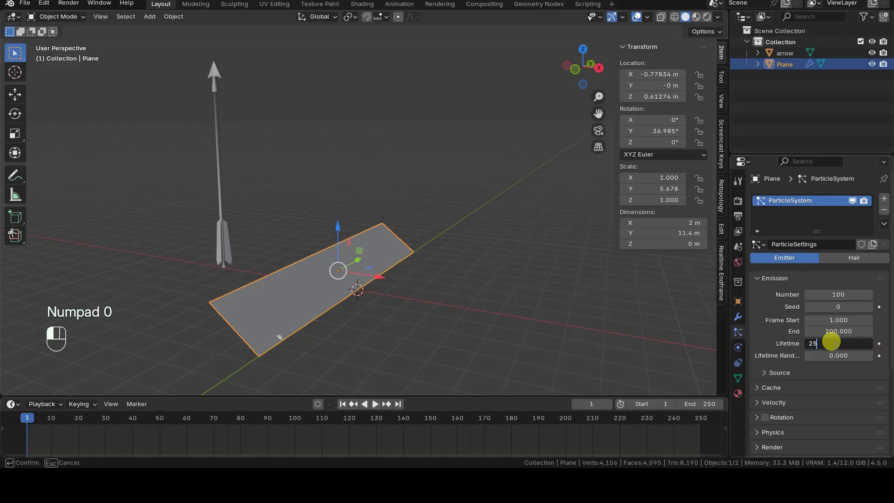
key(Return)
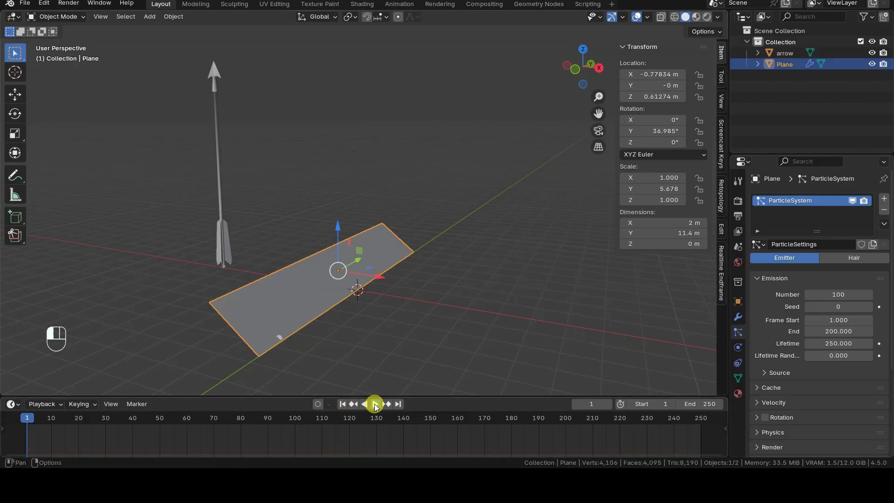
Play the animation to check the particle emission, hide the transform values, and return to the first frame.
click(375, 404)
shift+middle_drag(387, 272, 345, 225)
key(n)
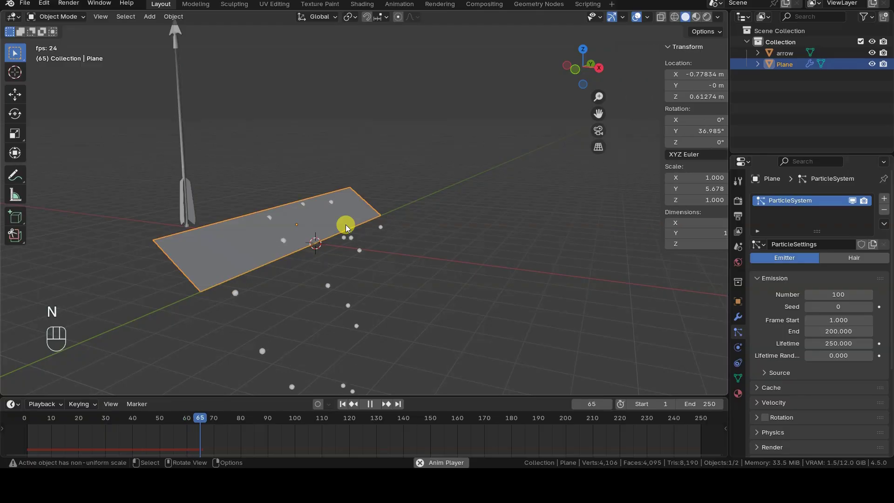
middle_drag(366, 269, 403, 255)
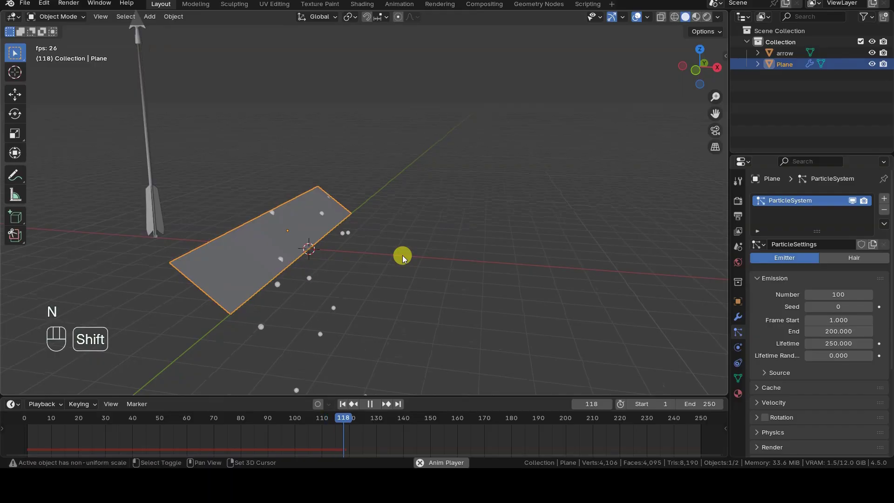
click(371, 405)
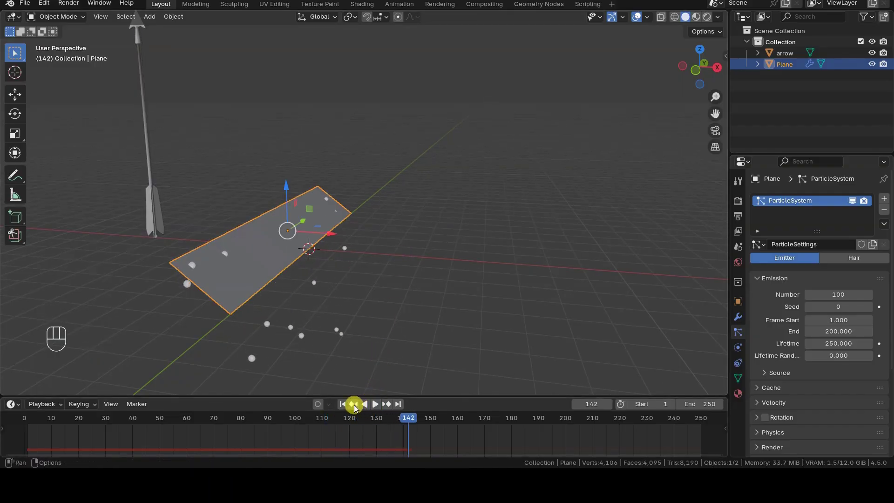
click(342, 404)
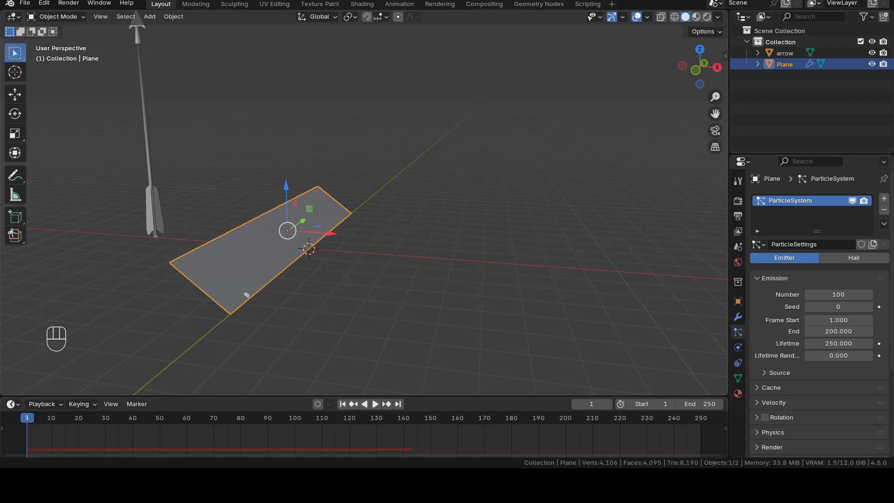
Render the plane's particles as Object with the arrow as the instance object.
drag(835, 155, 828, 91)
click(755, 213)
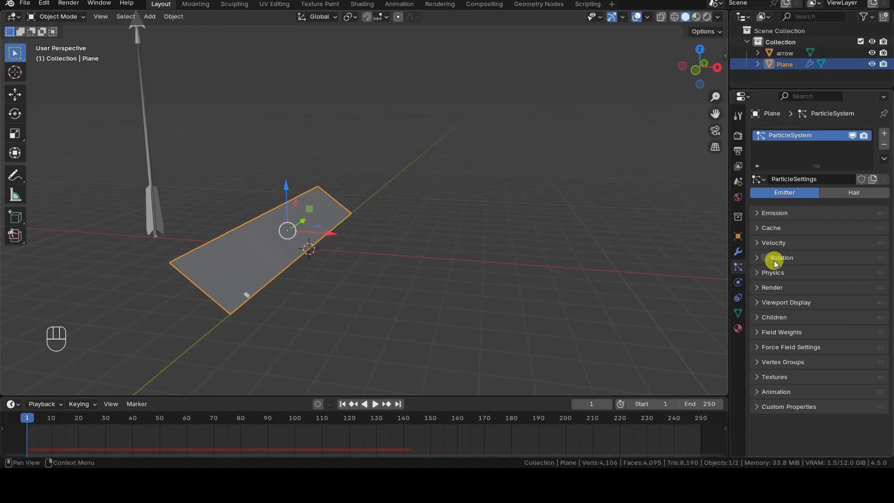
click(756, 288)
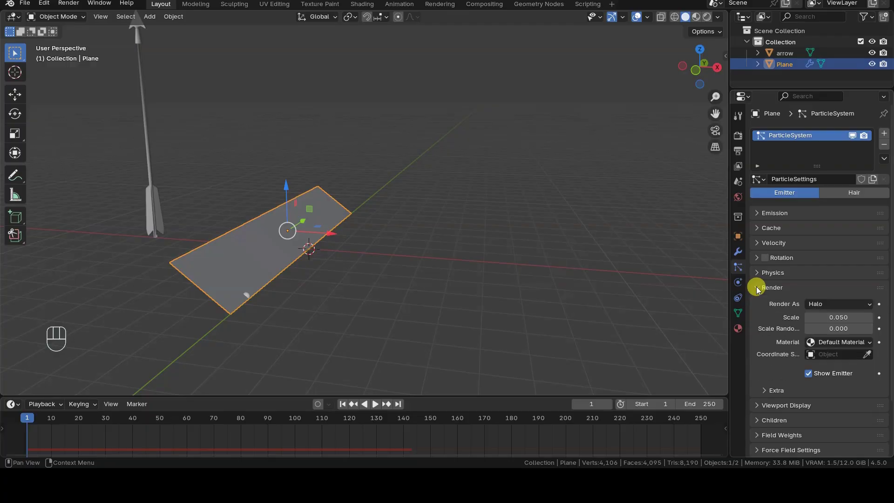
click(850, 309)
click(832, 365)
scroll(832, 359, down, 4)
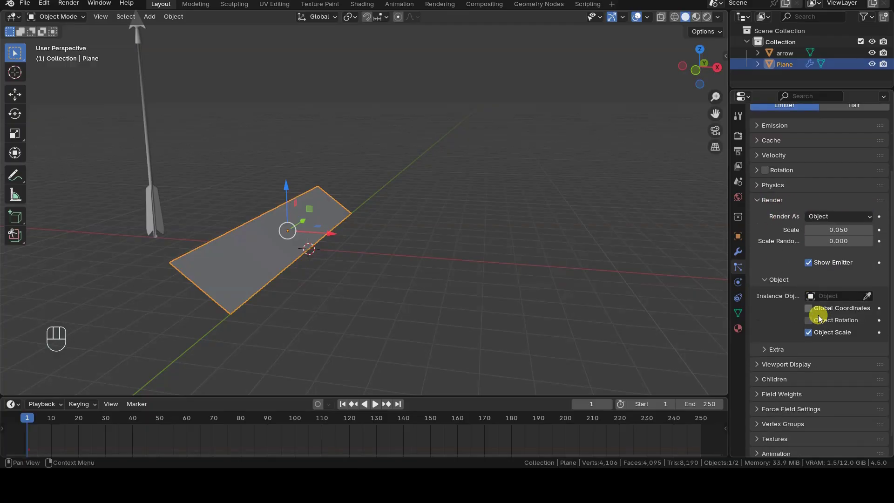
click(844, 298)
click(836, 312)
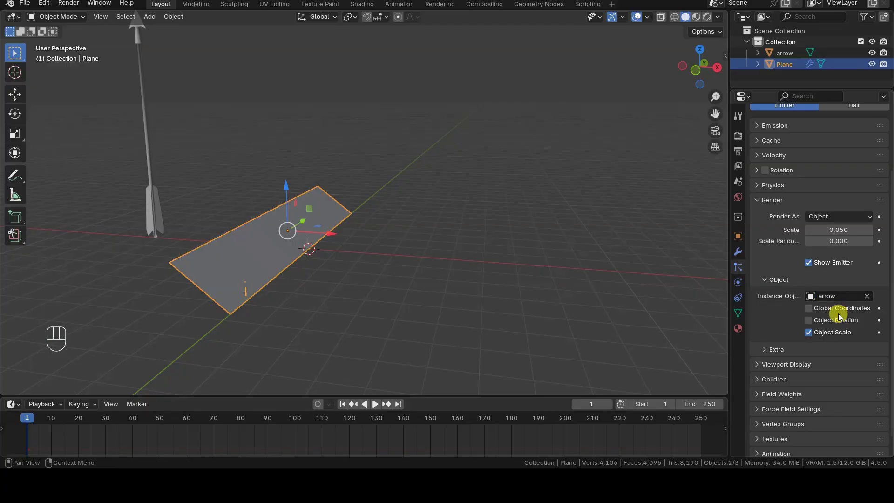
Play the animation to examine the emitted arrow instances up close, then return to the first frame.
shift+middle_drag(309, 351, 393, 294)
scroll(347, 312, up, 4)
scroll(394, 297, up, 1)
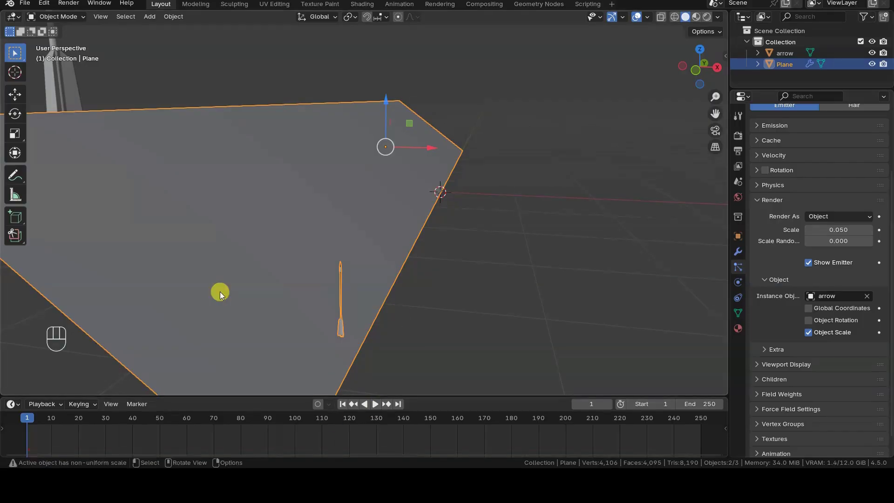
click(377, 405)
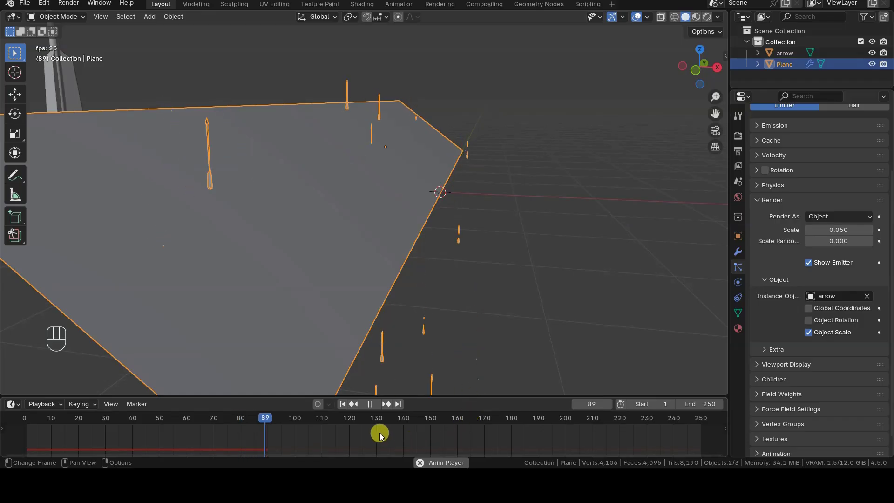
click(370, 404)
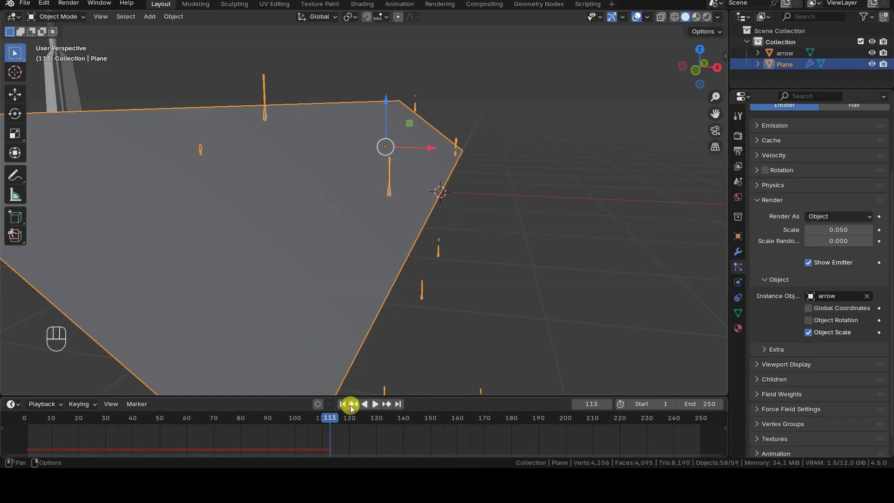
click(343, 405)
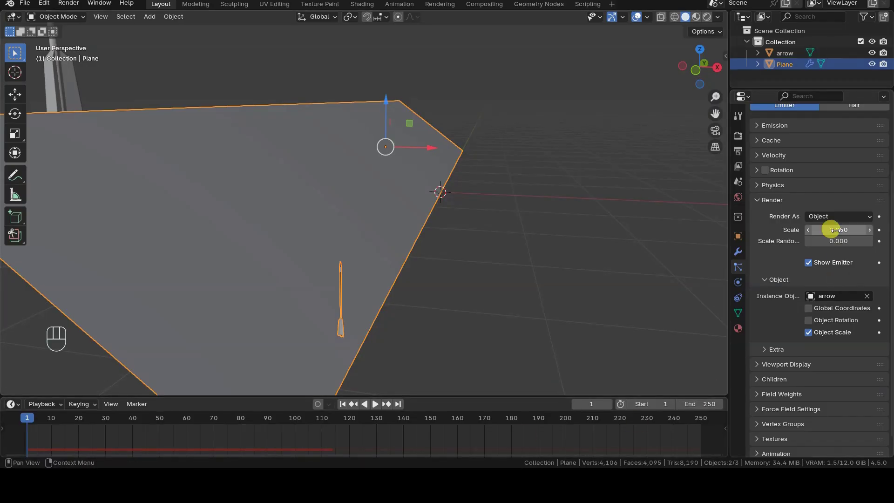
Set the particle render scale to 0.180 to enlarge the emitted arrows.
drag(831, 230, 852, 229)
scroll(447, 291, down, 4)
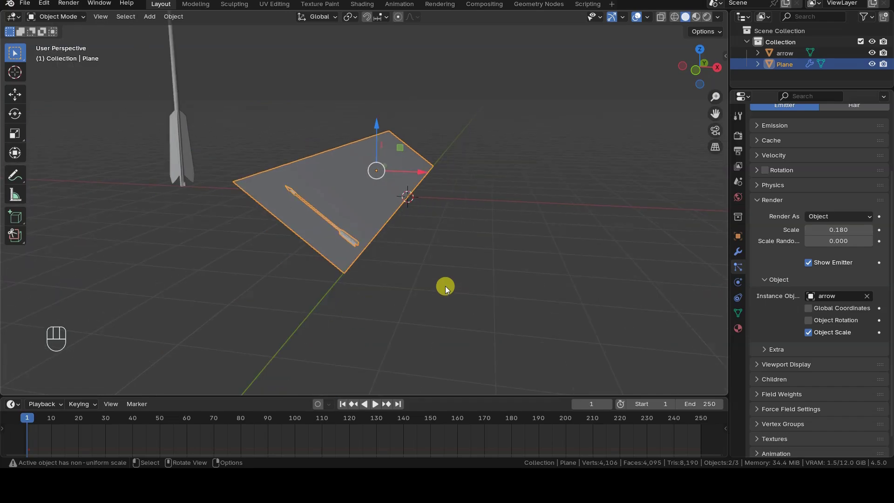
Play the animation from the first frame, pause it, and examine the enlarged arrows from the front view.
click(342, 405)
click(379, 406)
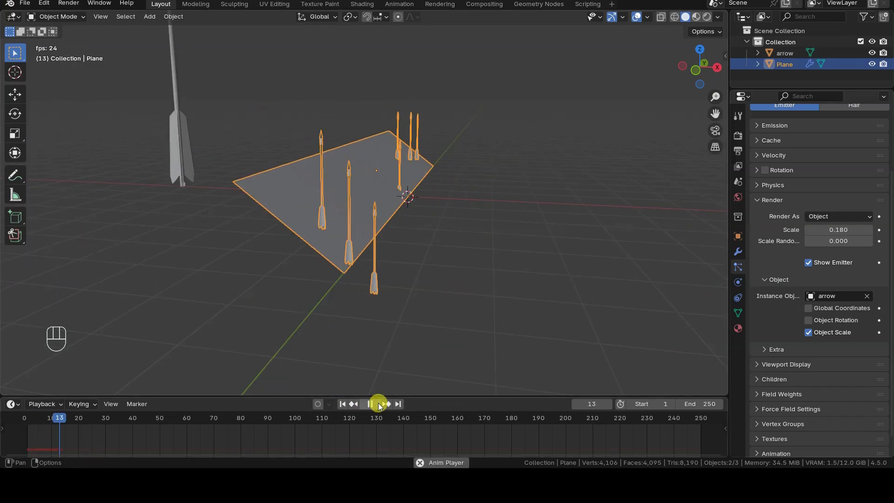
click(377, 404)
key(KP_3)
key(KP_1)
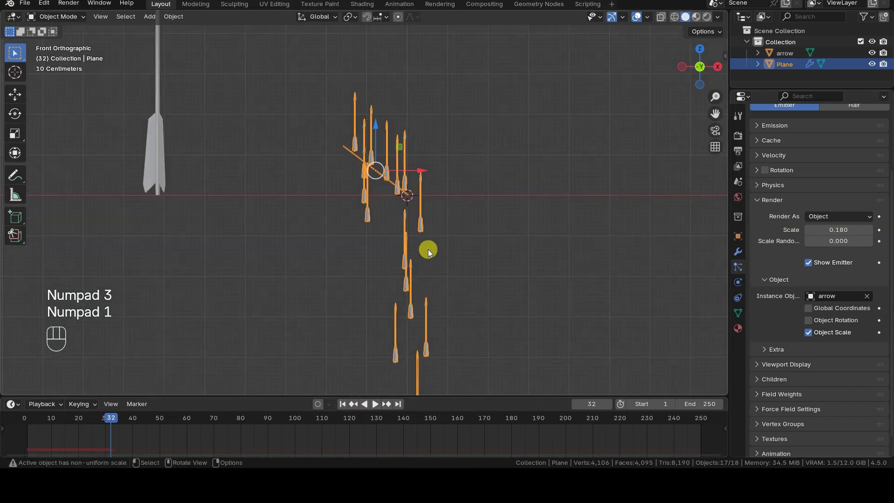
Set the particle render scale to 0.220 with a scale randomness of 0.
mouse_move(836, 232)
mouse_down()
mouse_move(853, 239)
mouse_move(834, 239)
mouse_up()
click(831, 238)
text(0)
key(Return)
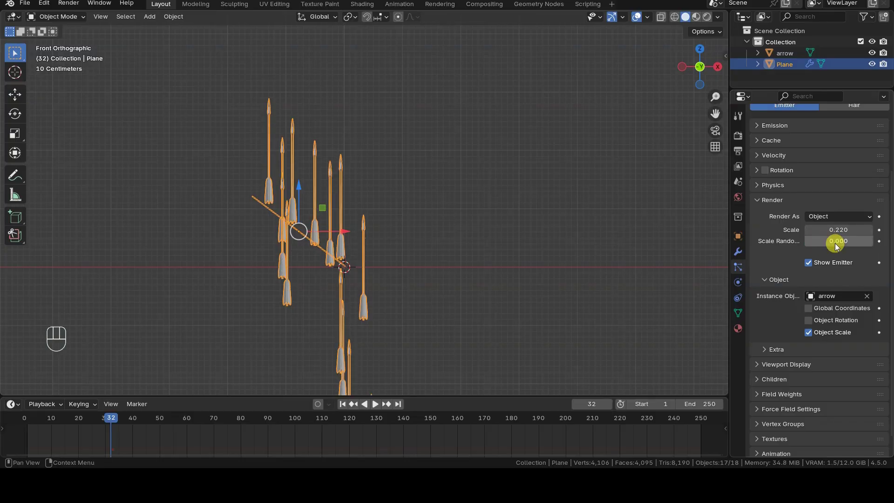
Enable Rotation for the plane's particle system and set its orientation axis to Normal.
drag(726, 254, 692, 255)
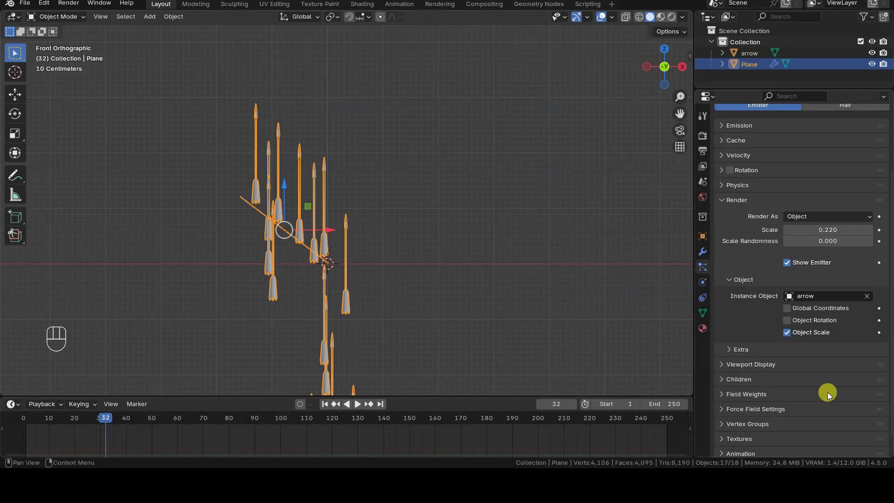
click(721, 200)
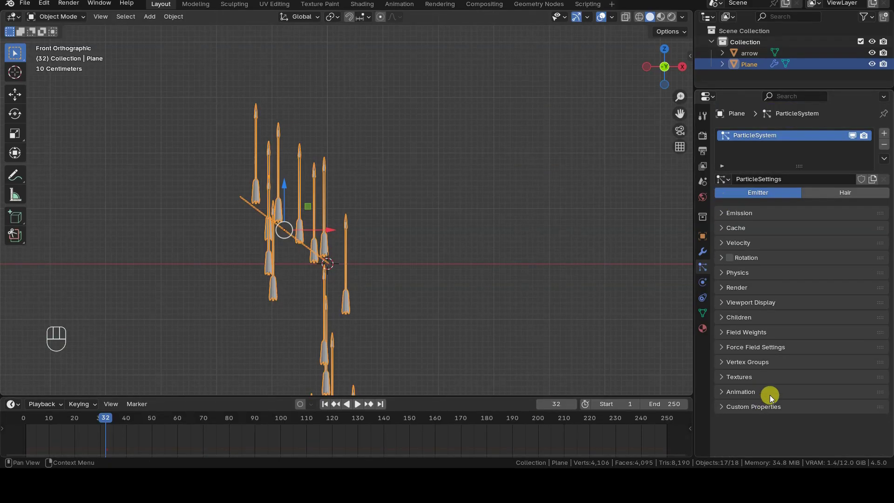
click(729, 259)
click(721, 258)
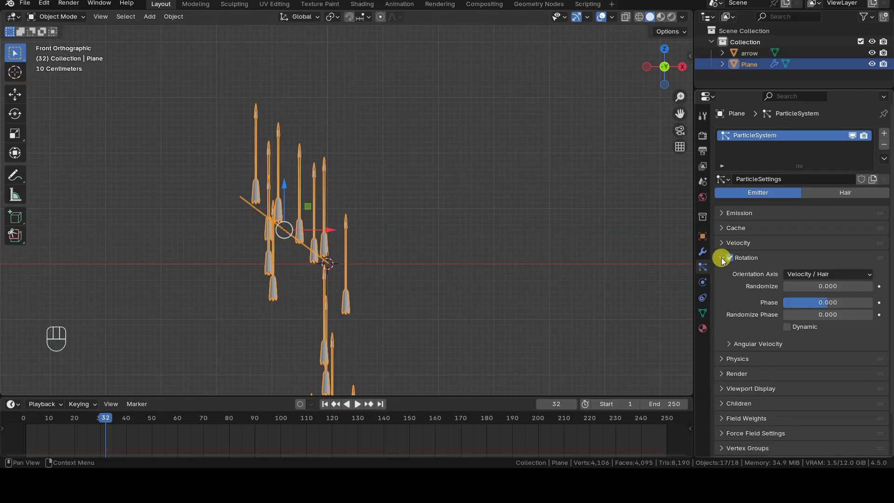
click(843, 274)
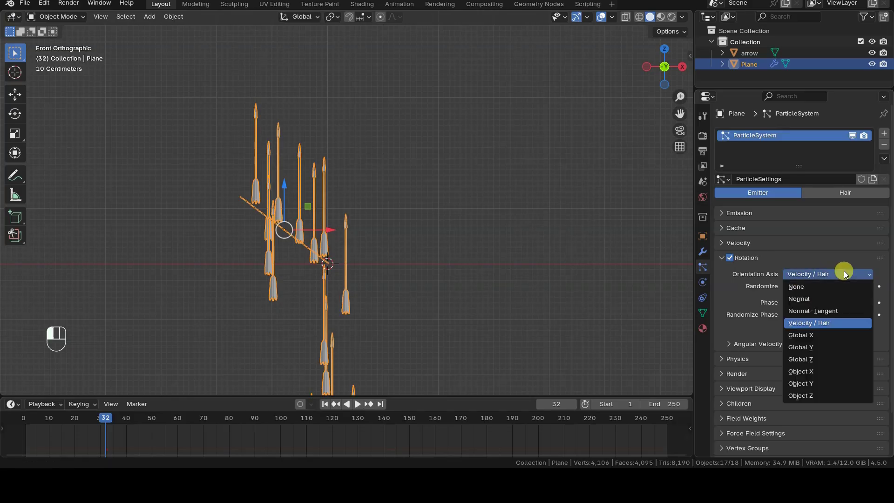
click(842, 296)
Play the animation from the first frame to check the emitted arrows' orientation against the plane, then return to the start.
middle_drag(482, 264, 462, 266)
scroll(464, 266, down, 3)
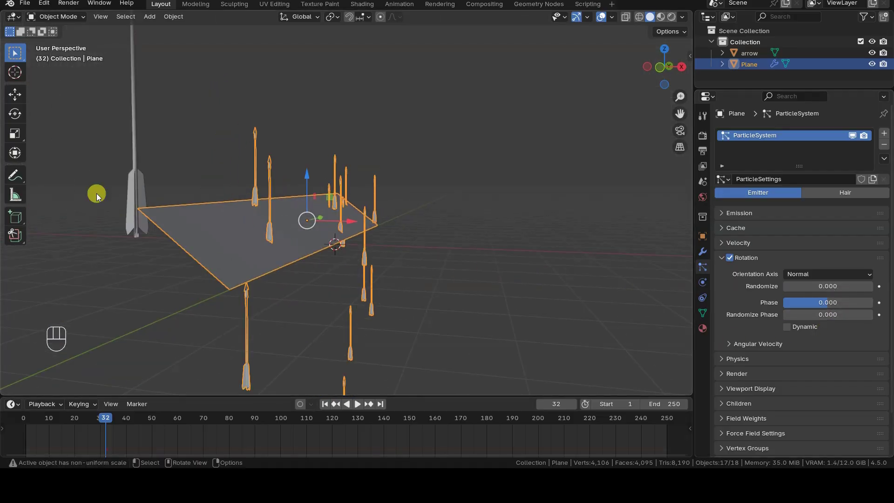
middle_drag(96, 194, 376, 193)
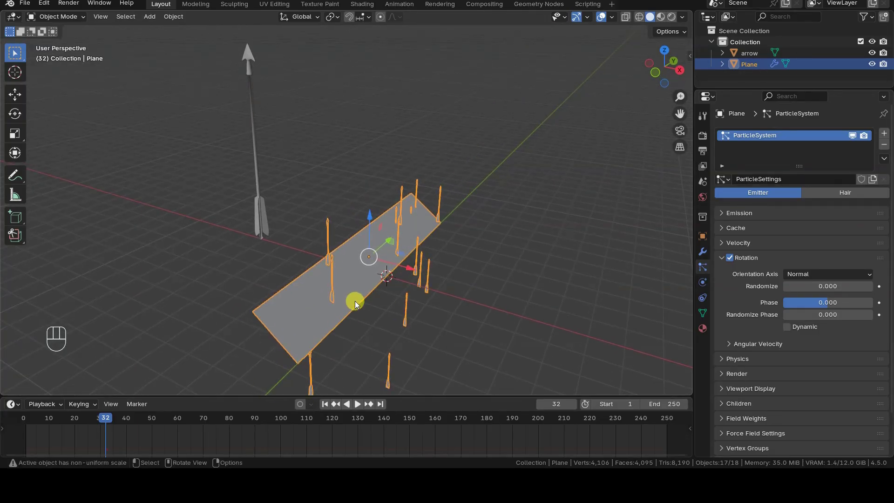
middle_drag(348, 287, 359, 271)
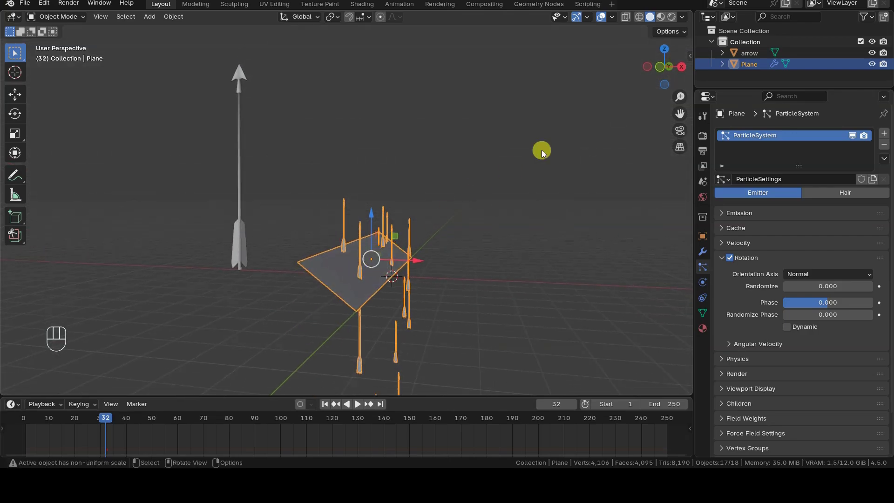
click(324, 404)
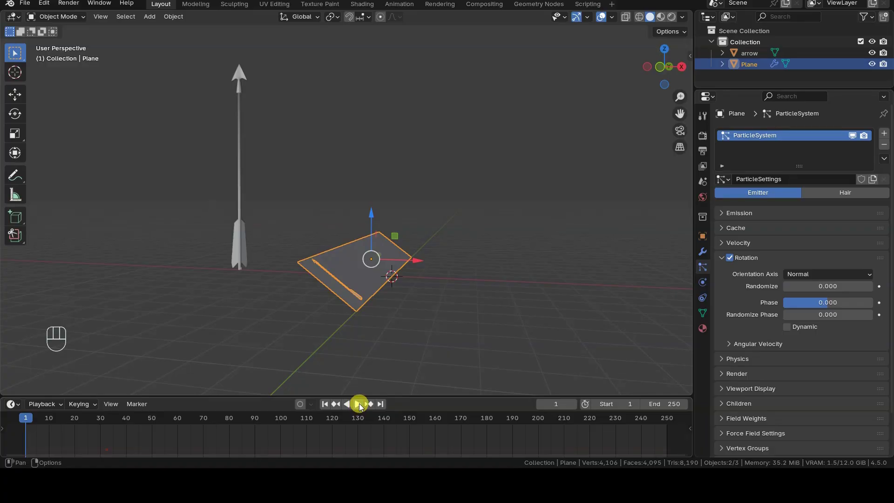
click(357, 405)
middle_drag(457, 342, 435, 344)
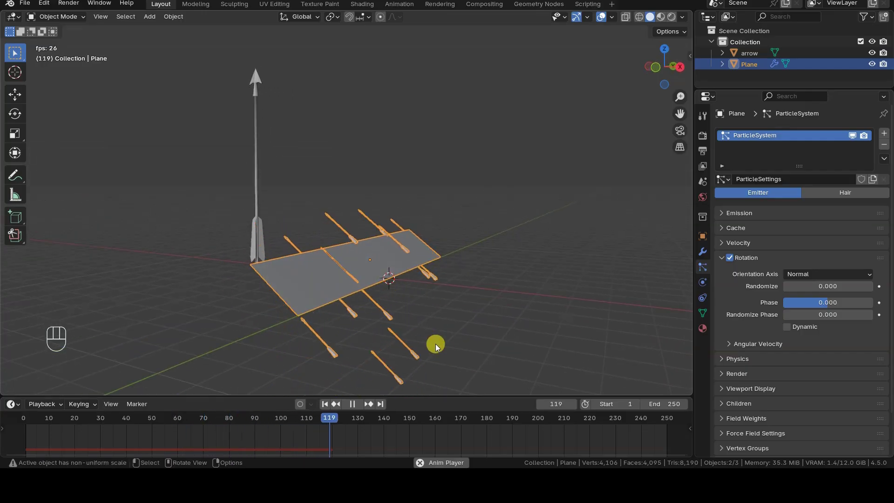
click(353, 404)
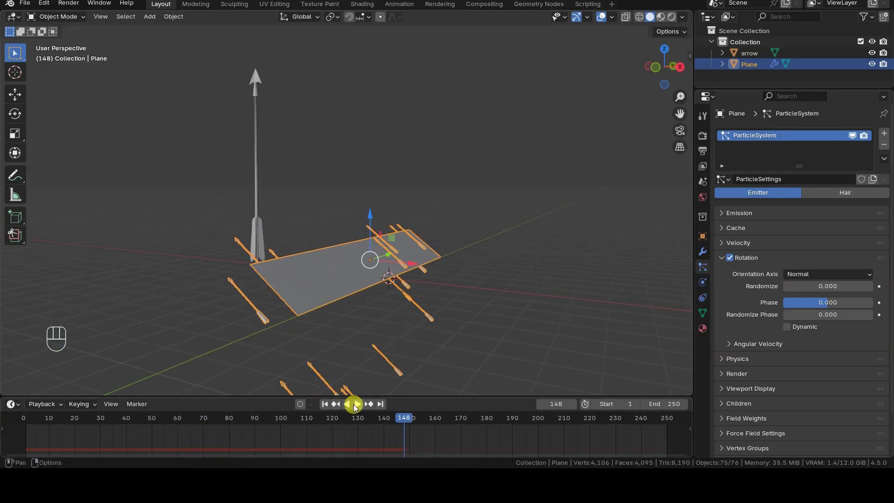
click(325, 404)
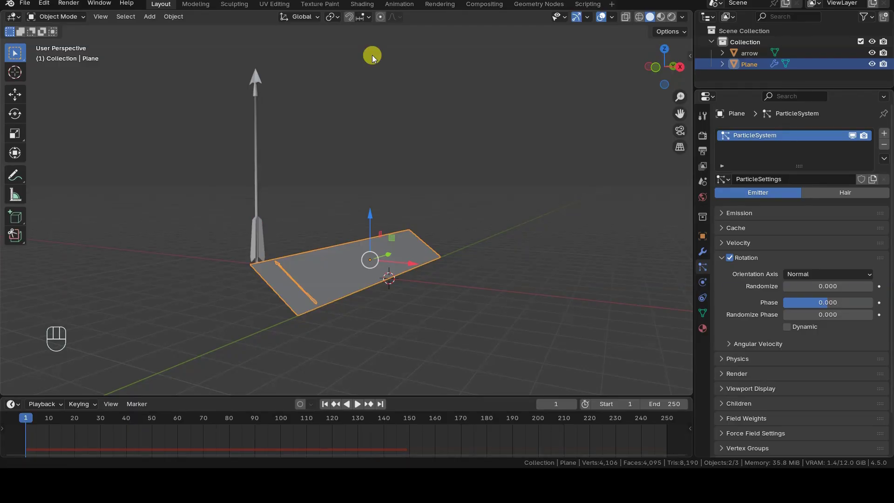
Rotate the original arrow -90° about the global X axis and apply its rotation.
click(259, 235)
middle_drag(260, 236, 240, 255)
key(r)
key(x)
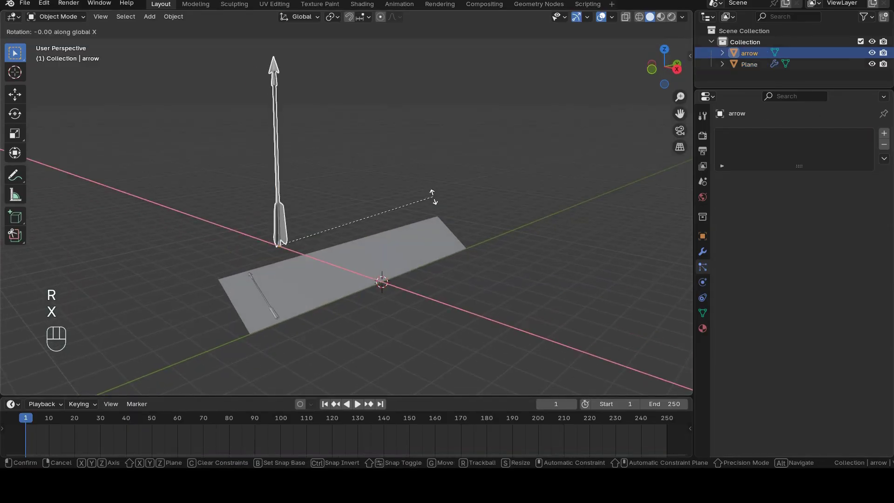
key(KP_9)
key(KP_0)
key(KP_Subtract)
key(KP_Enter)
key(ctrl+a)
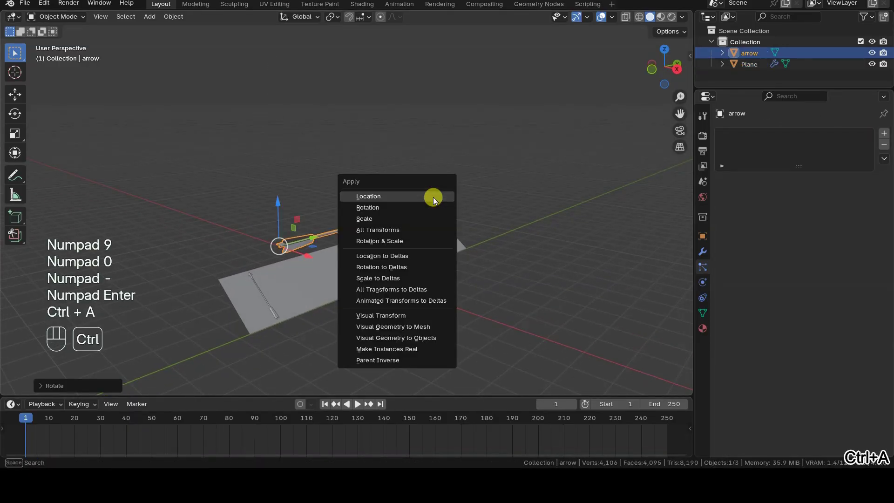
click(425, 208)
Play the animation to check the direction of the emitted arrows and inspect the original arrow's transform values.
middle_drag(401, 272, 373, 357)
click(357, 403)
scroll(393, 308, up, 4)
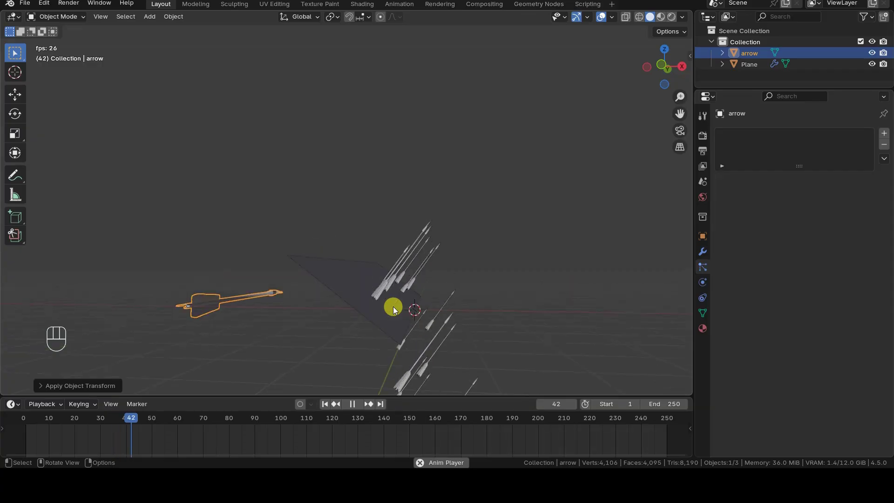
shift+middle_drag(394, 305, 391, 273)
scroll(423, 248, up, 2)
scroll(391, 273, down, 5)
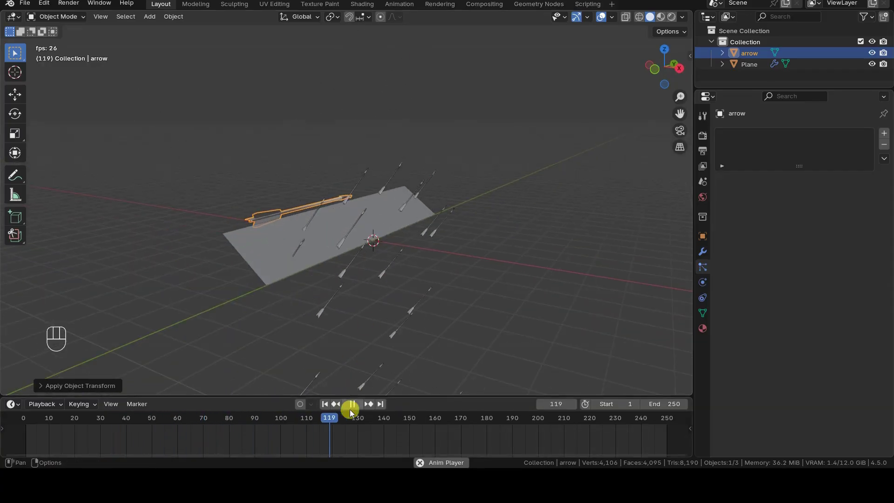
click(352, 403)
middle_drag(299, 282, 314, 183)
key(n)
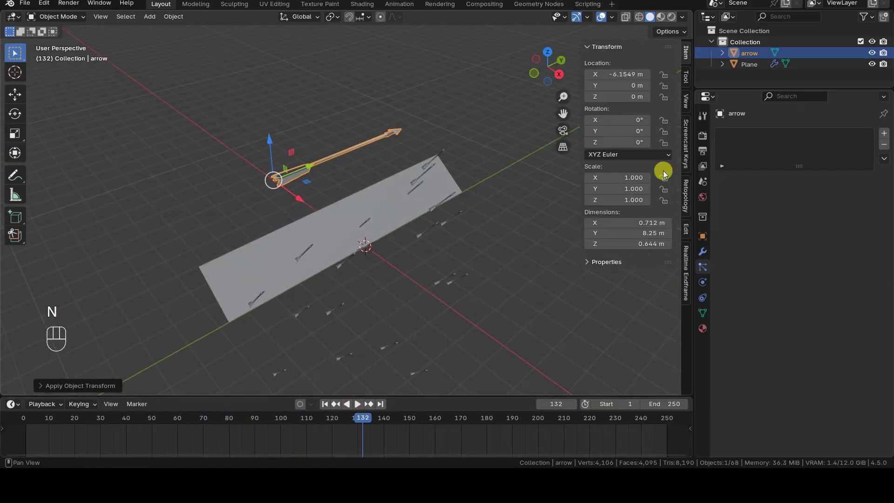
key(n)
middle_drag(336, 174, 410, 163)
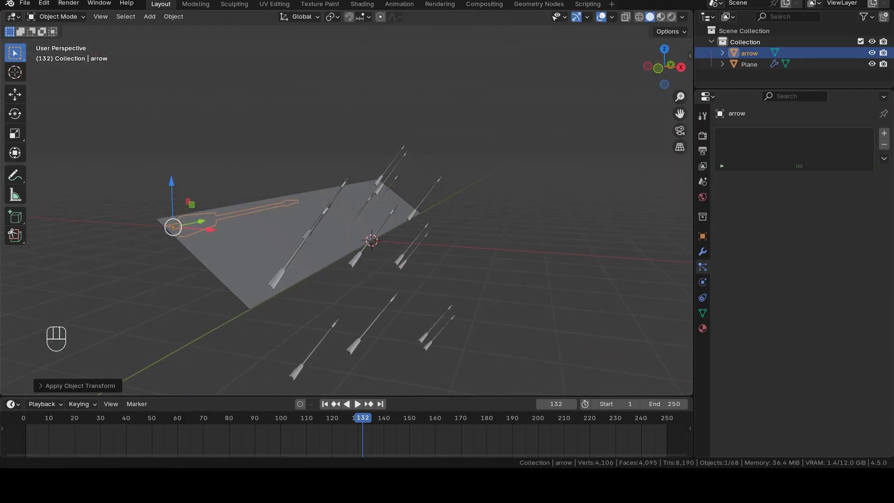
Set the Normal velocity of the plane's particles to 10 m/s.
click(261, 242)
click(726, 259)
click(767, 241)
click(822, 257)
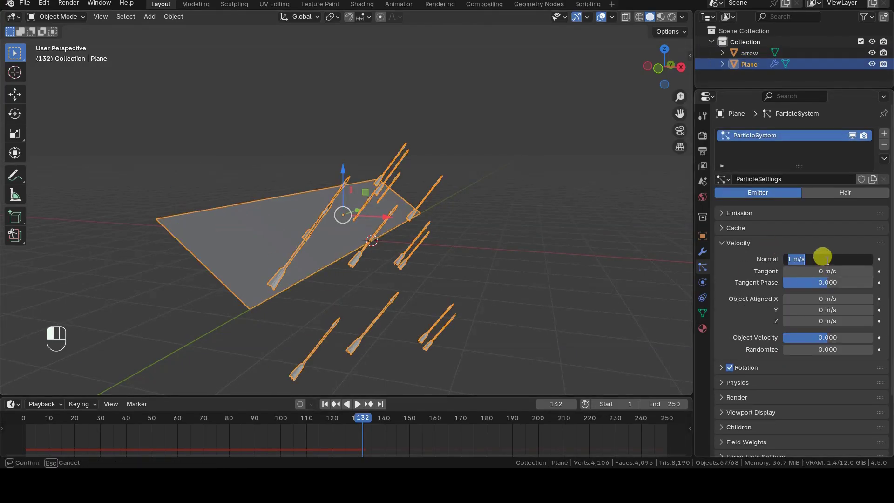
Play the animation from the first frame and examine the arrows' flight path in front view.
click(325, 404)
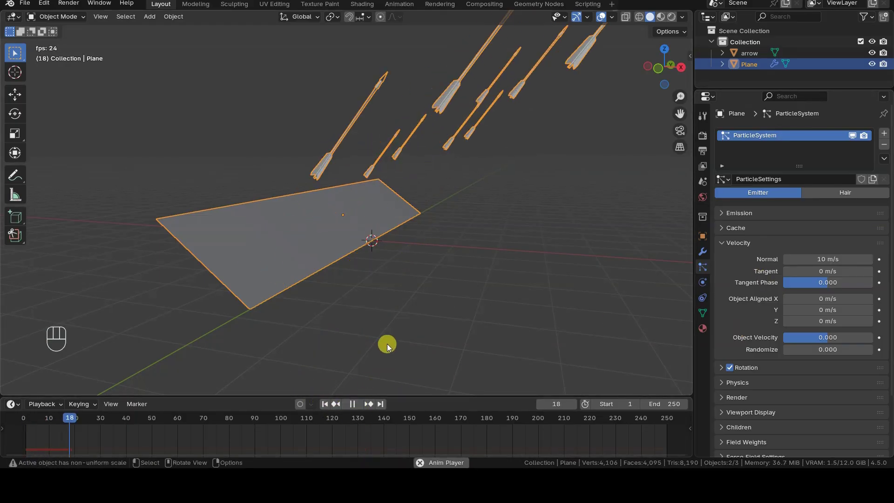
scroll(432, 292, down, 6)
key(KP_3)
key(KP_1)
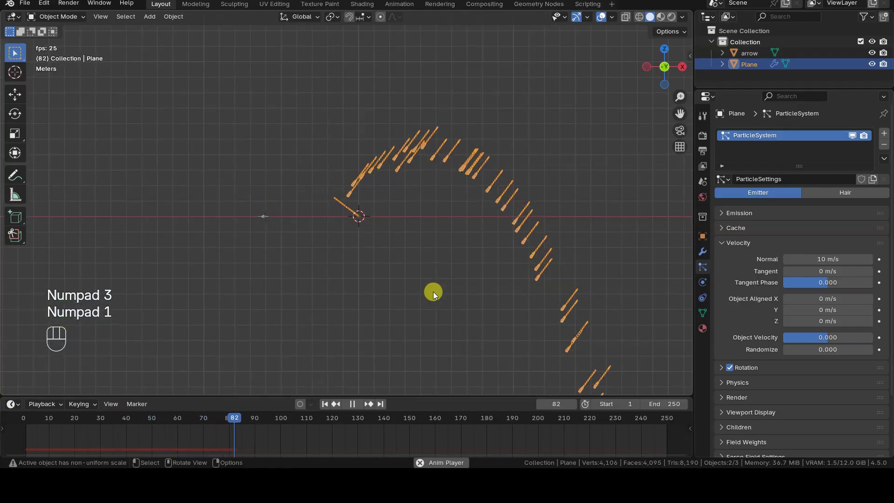
shift+middle_drag(551, 271, 386, 348)
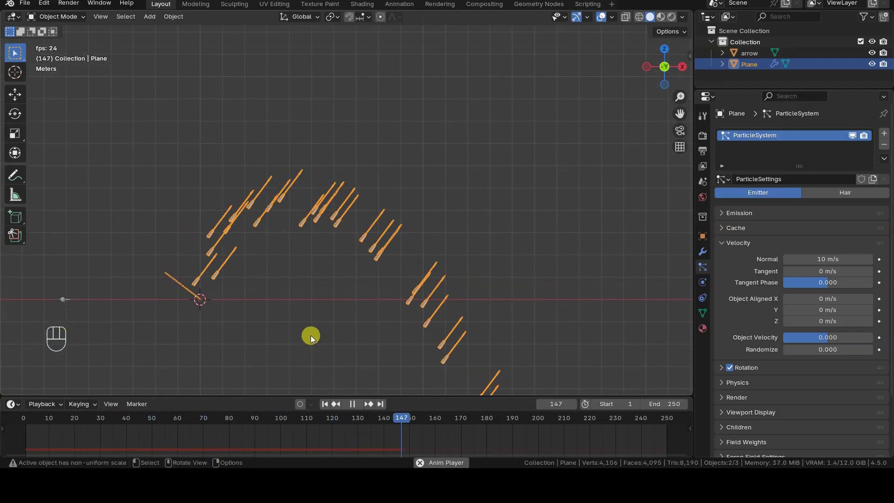
scroll(311, 335, up, 2)
key(Escape)
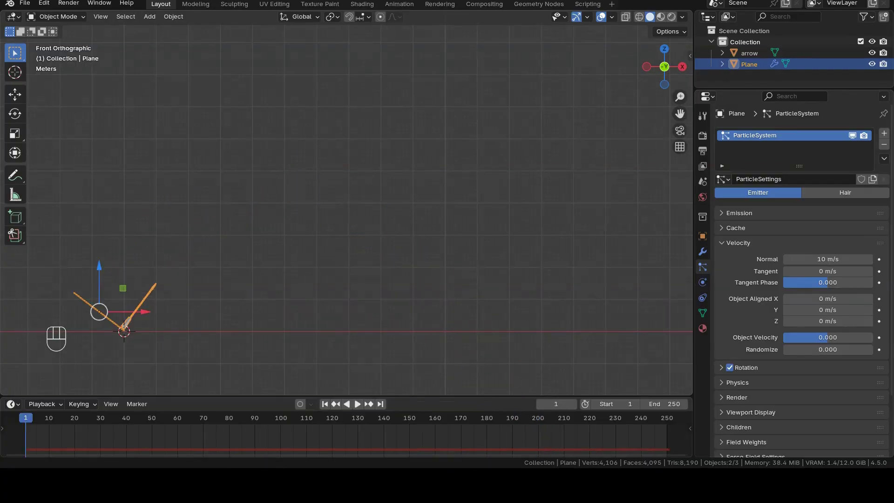
Enable Dynamic rotation for the plane's particles.
click(722, 243)
click(722, 257)
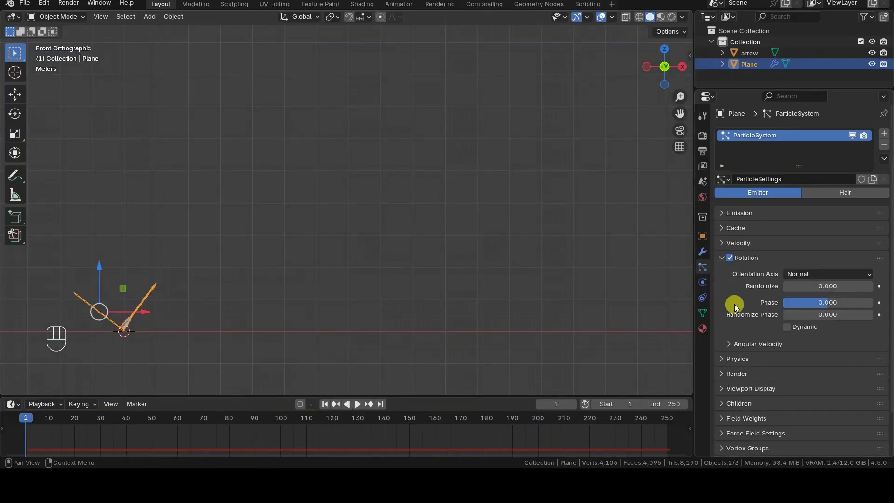
click(788, 327)
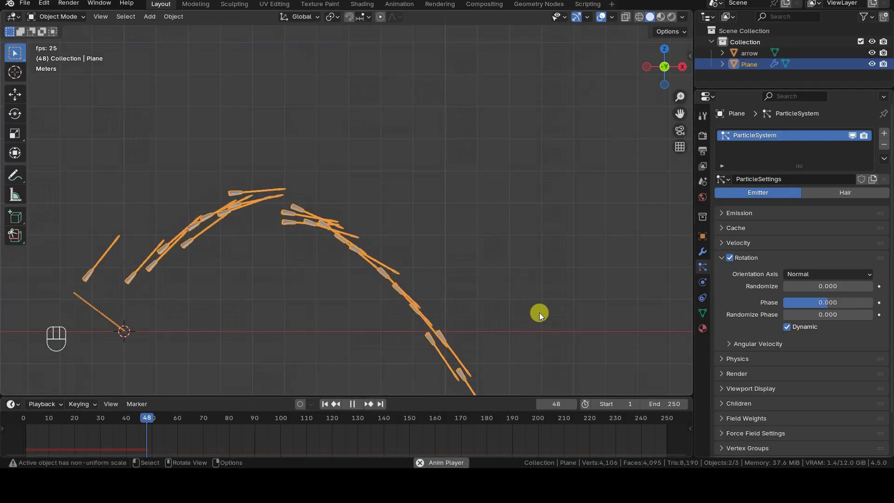
Pause the playback to examine how the arrows tilt along their path, then return to the first frame.
click(351, 409)
middle_drag(353, 406, 420, 258)
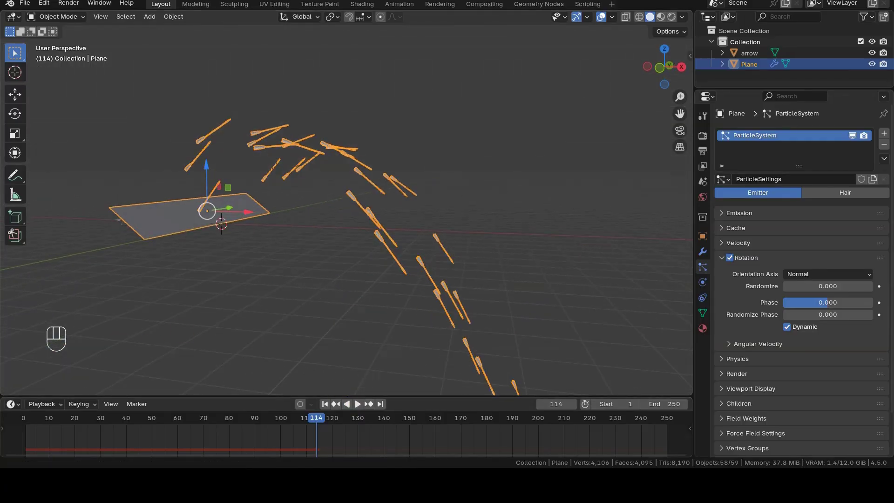
click(325, 404)
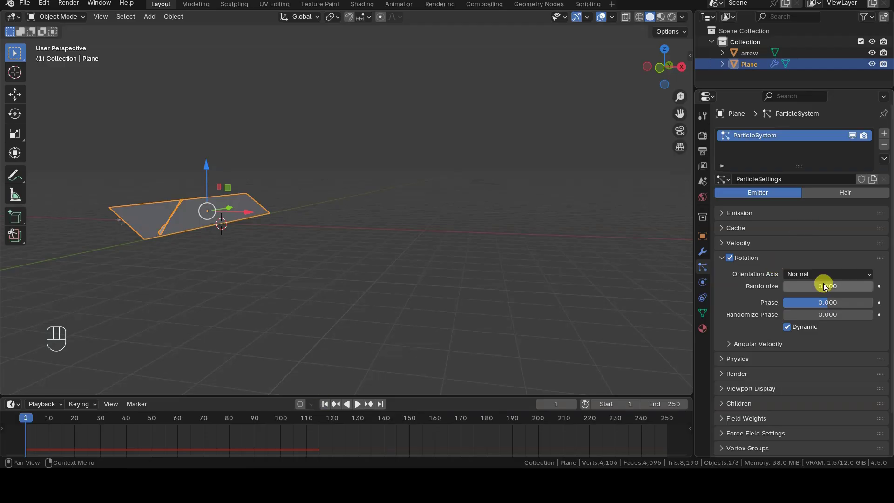
Set the particles' Normal velocity to 20 m/s and play the animation to check the arrows' flight arc.
click(748, 244)
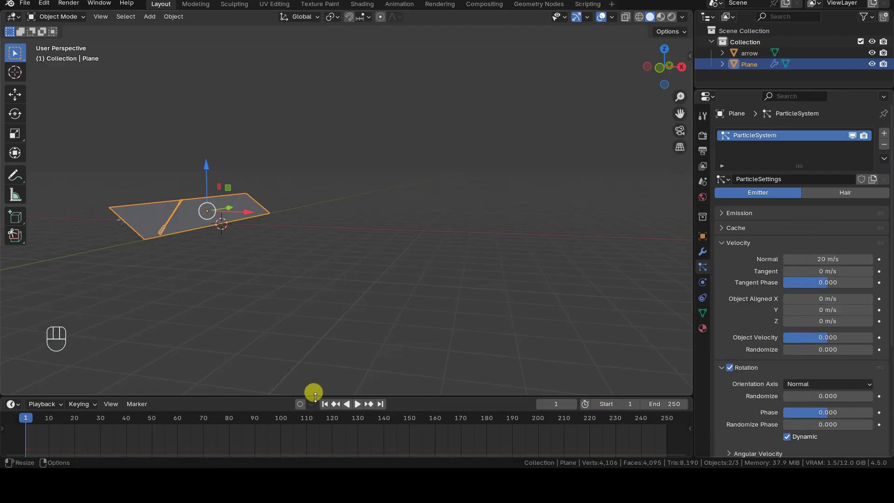
click(356, 404)
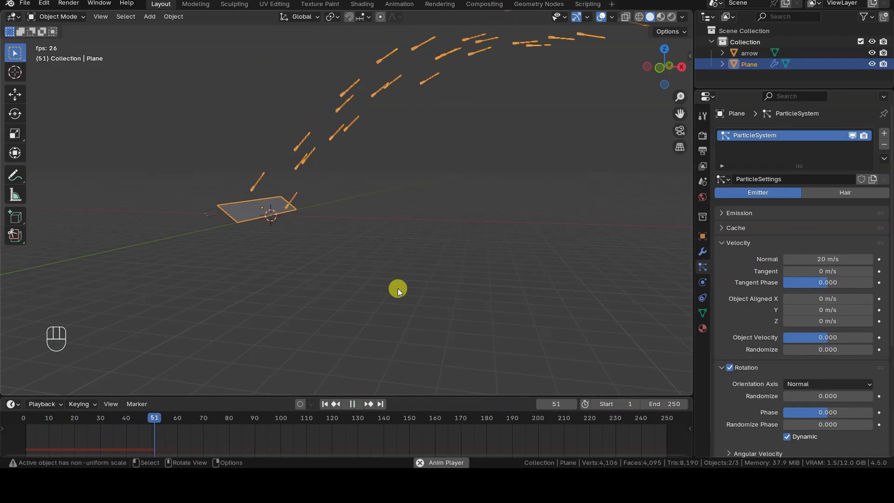
shift+middle_drag(397, 288, 386, 284)
key(KP_3)
key(KP_1)
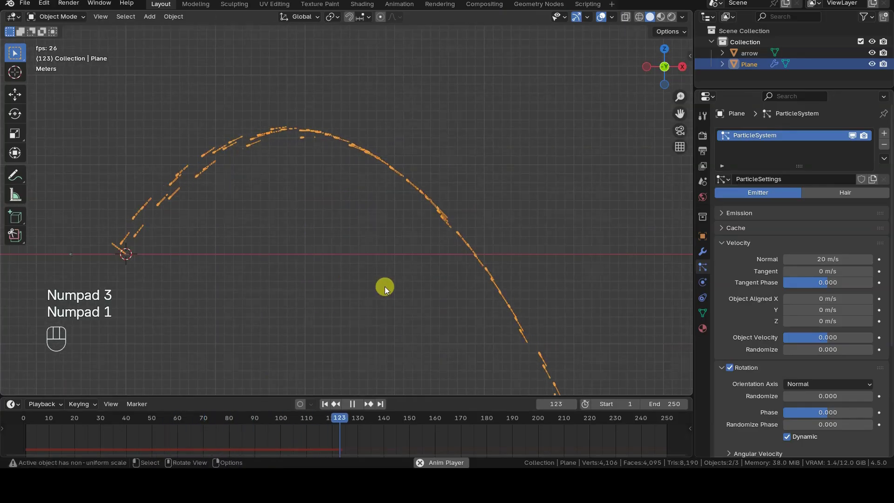
scroll(385, 286, up, 1)
middle_drag(306, 220, 359, 367)
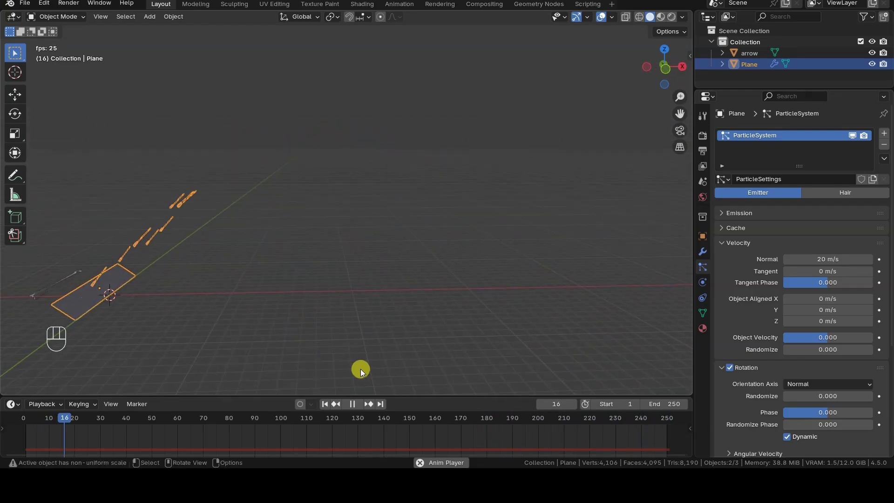
click(354, 405)
click(325, 404)
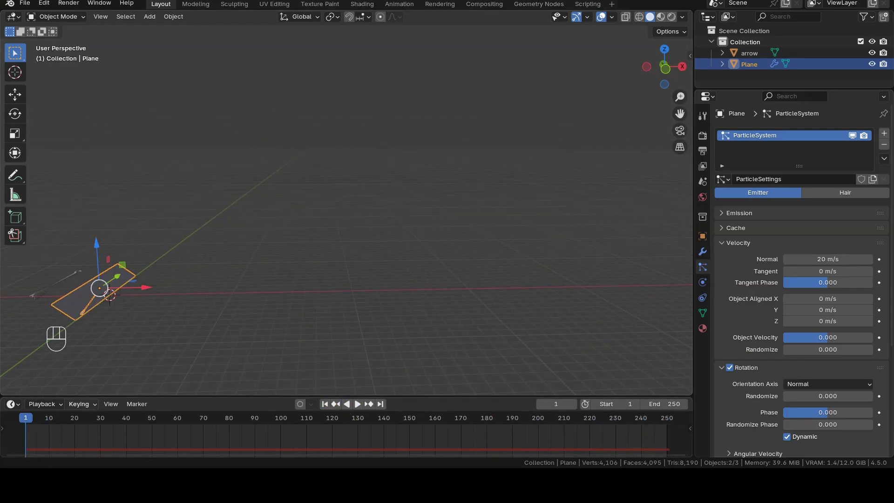
Add a Bézier curve at the origin and rotate it 90° about the X axis so it stands upright.
shift+middle_drag(340, 310, 450, 244)
key(shift+a)
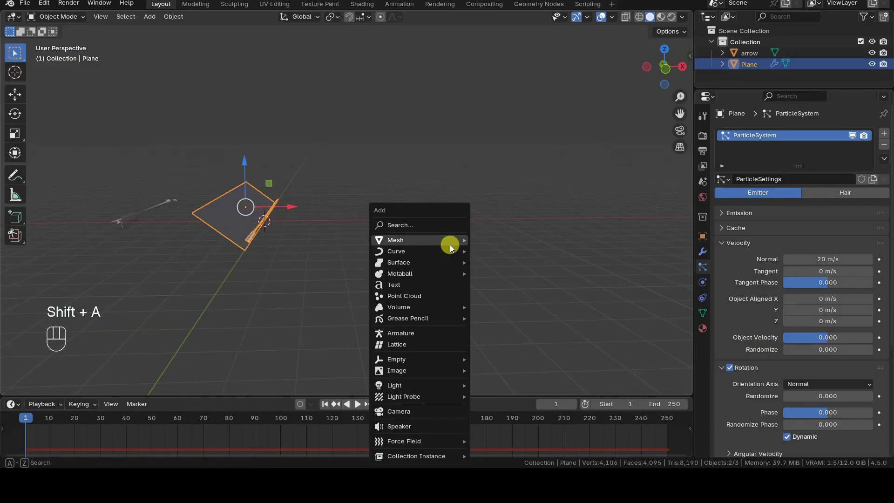
mouse_move(439, 252)
click(502, 252)
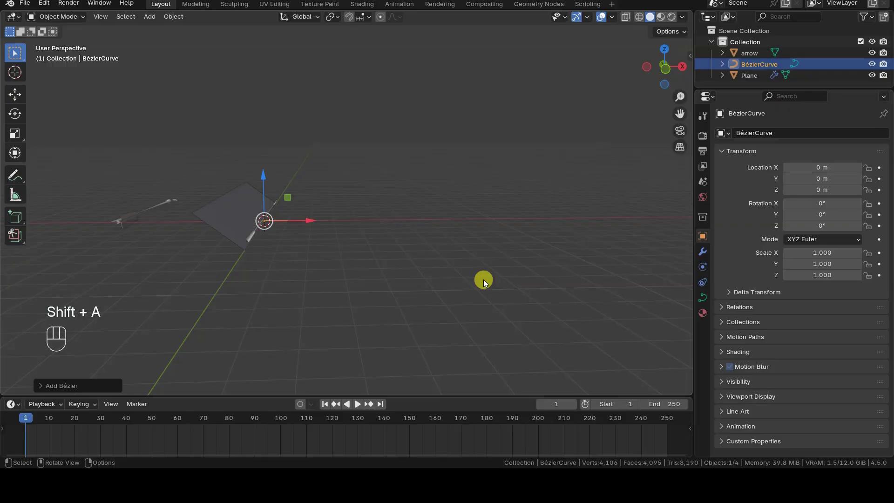
key(r)
key(x)
key(KP_9)
key(KP_Enter)
In front view, move the Bézier curve about 1.04 m along the X axis.
key(KP_1)
key(KP_3)
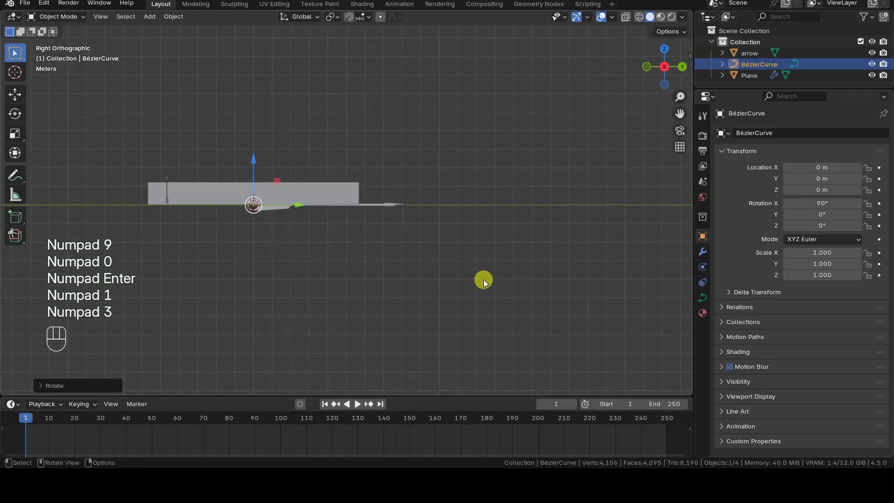
key(KP_1)
scroll(454, 282, up, 1)
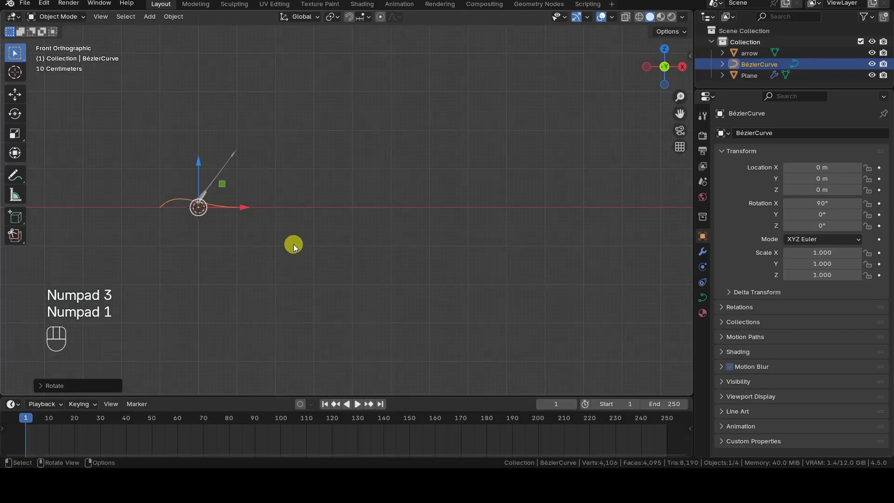
drag(244, 206, 278, 207)
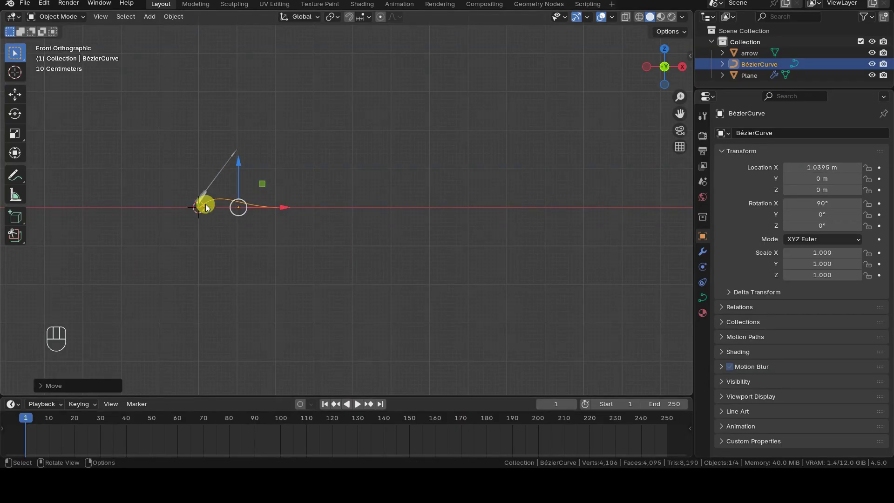
In Edit Mode, move the curve's end point far out along the ground, then rotate and scale its handles to point downward.
key(Tab)
key(g)
Reposition the start of the curve near the arrow and scale its handles.
key(g)
scroll(591, 255, down, 2)
key(r)
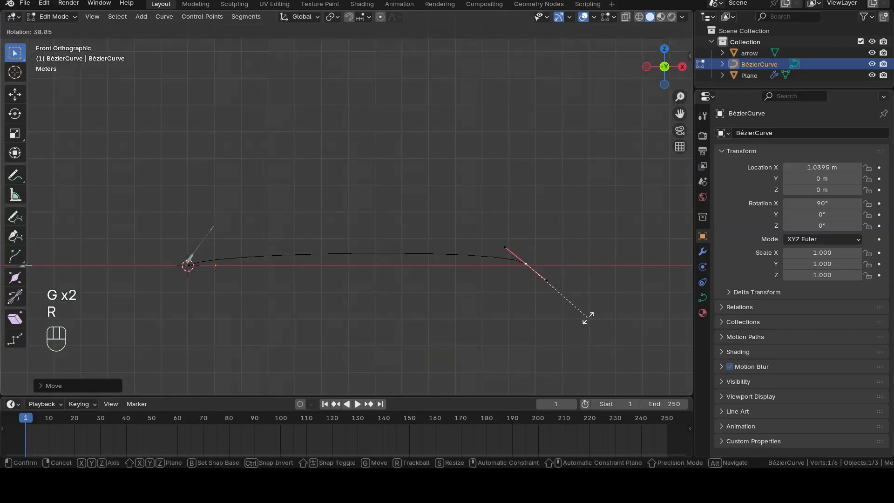
key(s)
click(577, 333)
click(187, 263)
Subdivide the whole curve and raise the new middle point along Z to form a high arc.
key(g)
click(264, 272)
key(s)
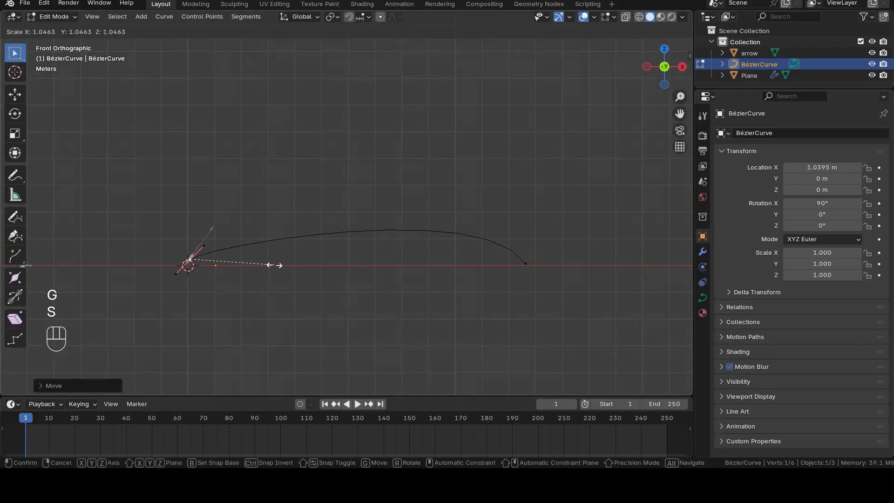
click(419, 256)
key(a)
right_click(427, 253)
click(400, 175)
key(g)
key(z)
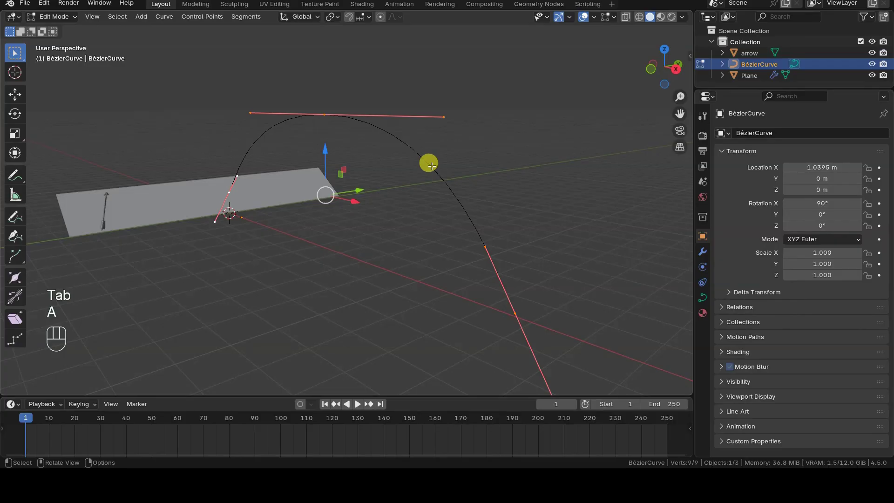
Display the curve's normals with a longer length to check the curve's direction.
middle_drag(413, 205, 419, 205)
scroll(434, 205, up, 1)
click(571, 17)
mouse_move(610, 20)
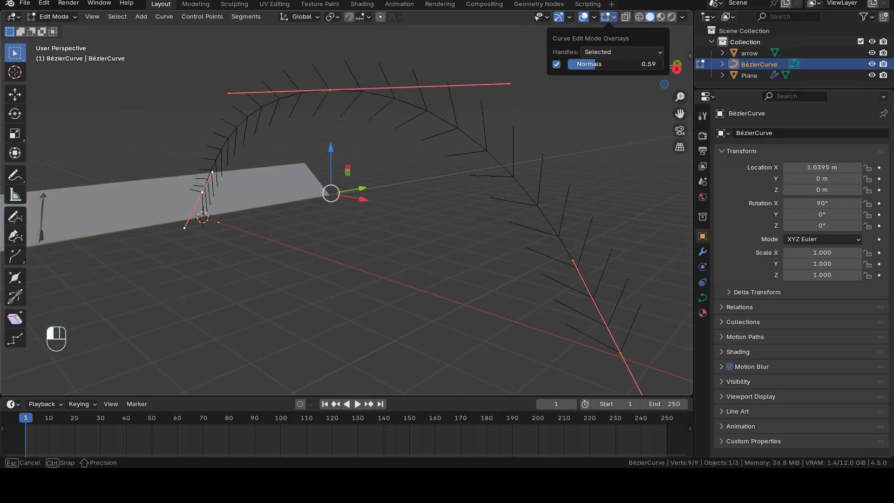
In front view, move the curve's start point down onto the emitter plane.
middle_drag(433, 187, 168, 230)
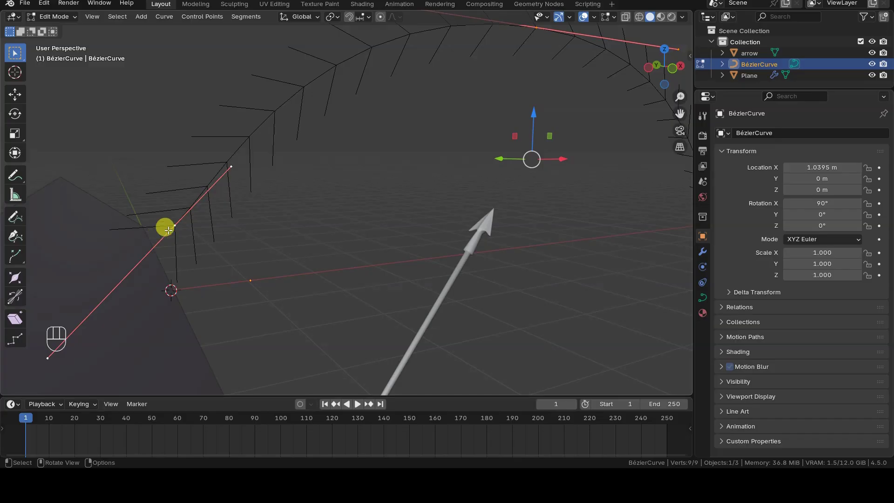
key(KP_3)
key(KP_1)
key(g)
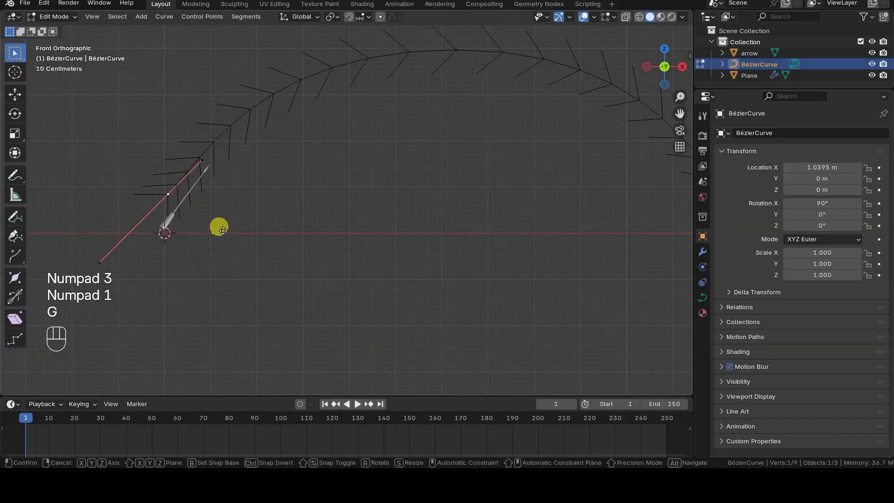
click(202, 246)
Select the whole curve, switch its direction to see the normals flip, and switch it back.
middle_drag(230, 221, 202, 287)
scroll(202, 287, down, 5)
shift+middle_drag(323, 242, 283, 264)
middle_drag(337, 263, 291, 259)
scroll(292, 259, up, 4)
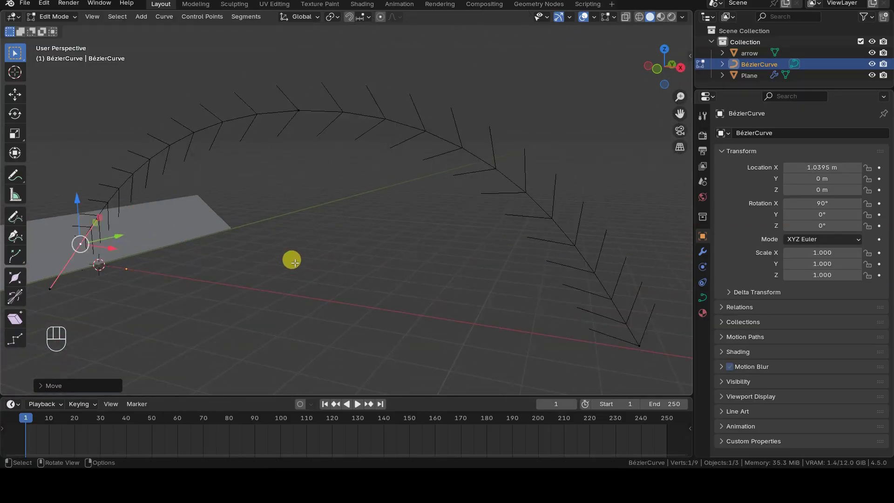
key(a)
click(253, 41)
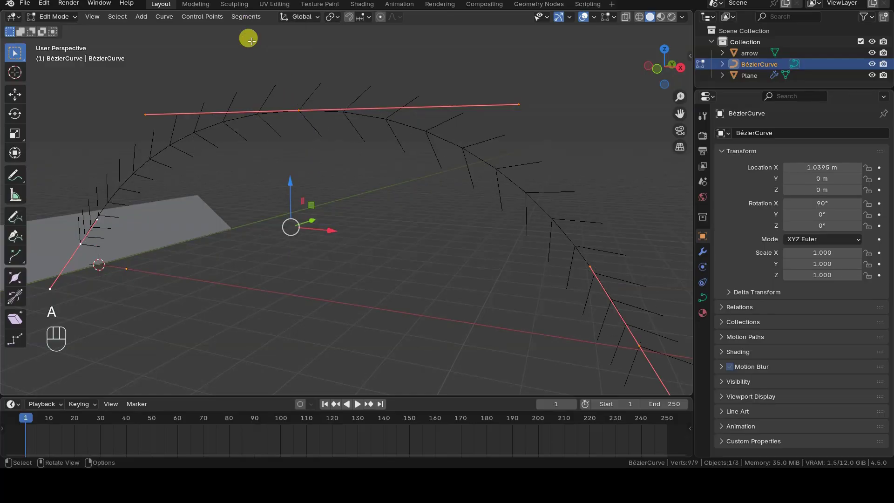
click(263, 42)
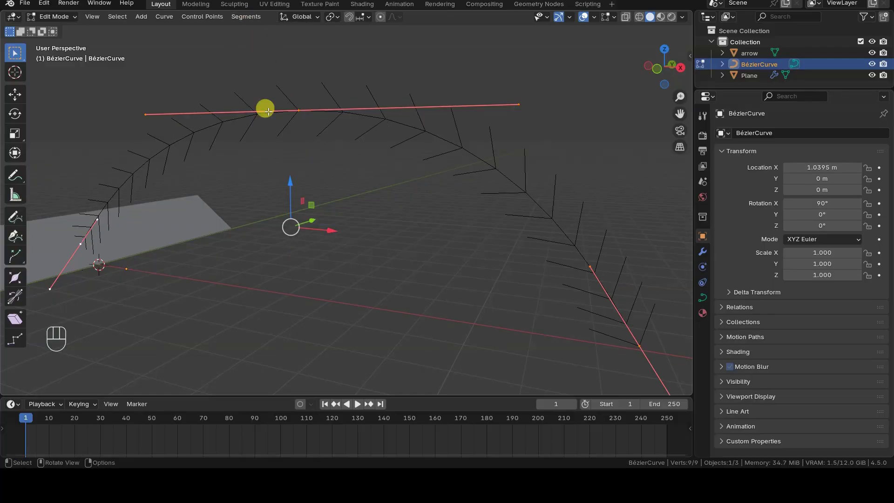
Hide the curve's normals and return to Object Mode.
middle_drag(435, 185, 424, 203)
click(613, 17)
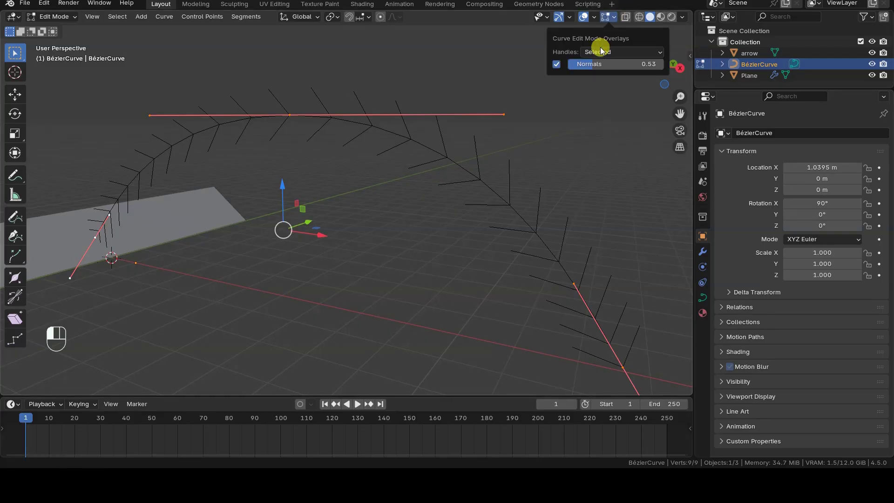
click(557, 65)
key(Tab)
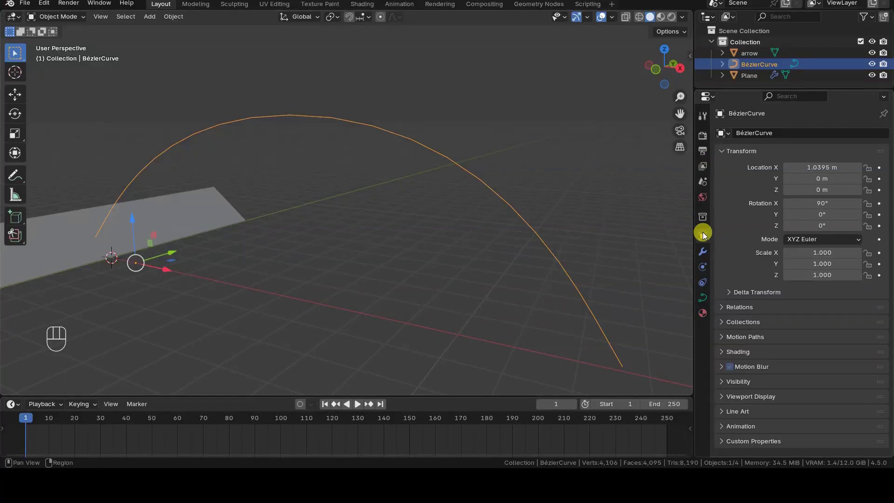
Add a force field of type Curve Guide to the Bézier curve.
click(702, 267)
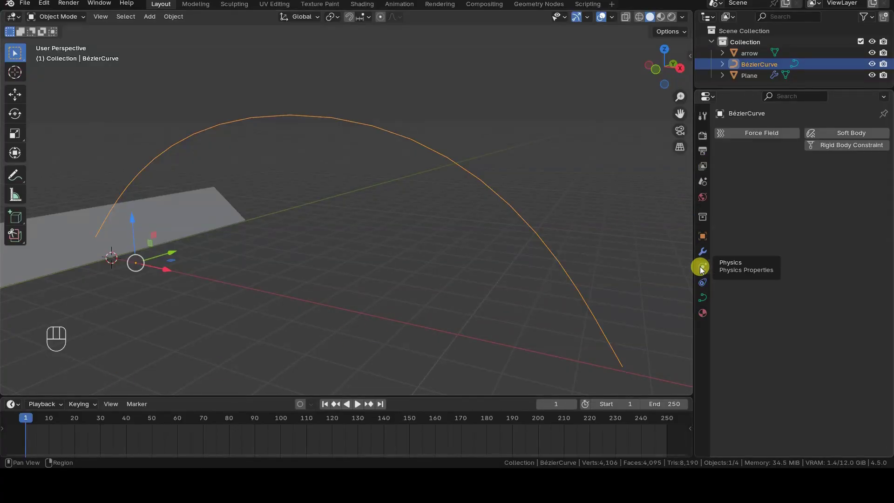
click(774, 135)
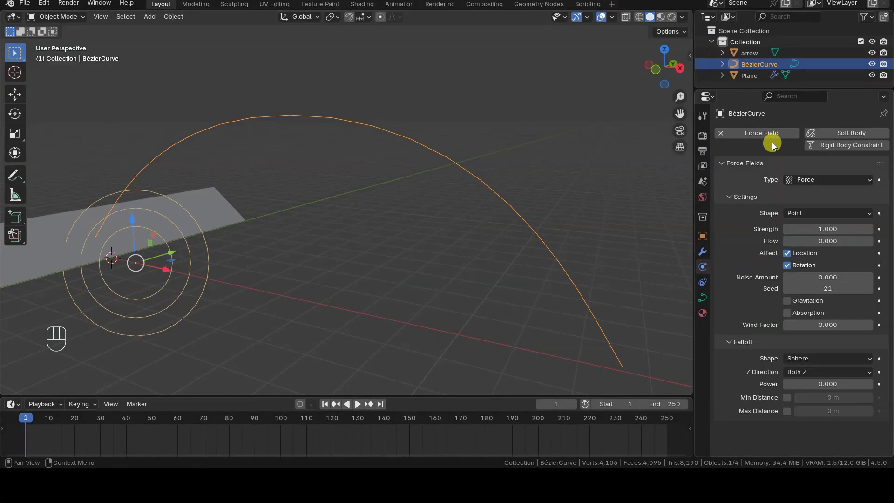
click(816, 179)
click(818, 228)
Play the animation and examine from different angles how the arrows follow the guide curve.
mouse_move(694, 276)
mouse_down()
mouse_move(722, 267)
mouse_move(697, 264)
mouse_up()
mouse_move(448, 239)
middle_down()
mouse_move(463, 231)
mouse_move(440, 242)
middle_up()
scroll(463, 231, down, 1)
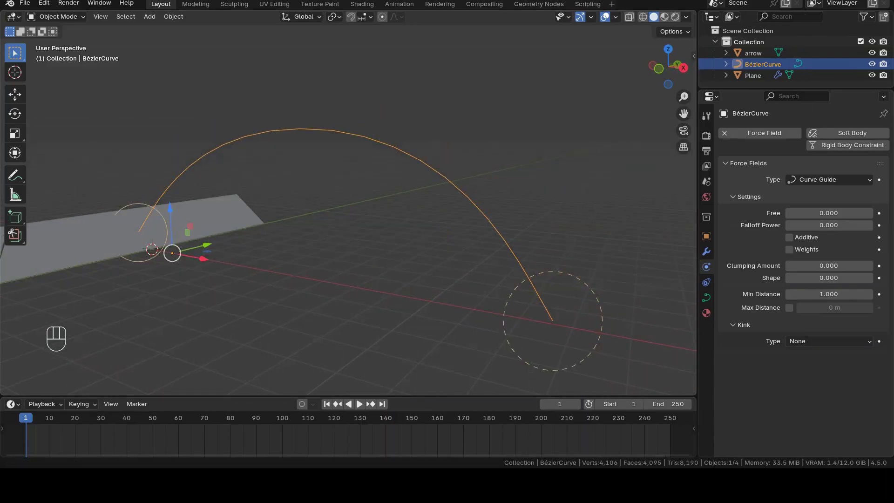
middle_drag(351, 314, 395, 284)
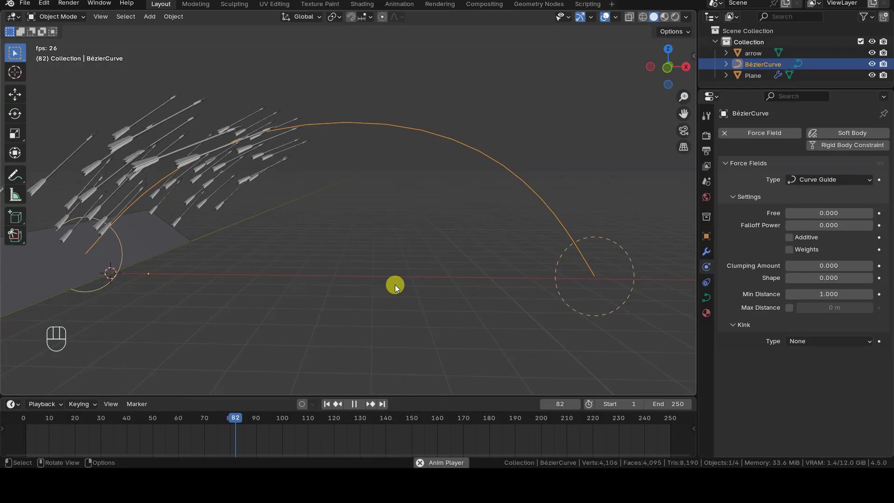
mouse_move(483, 282)
middle_down()
mouse_move(447, 286)
mouse_move(498, 281)
middle_up()
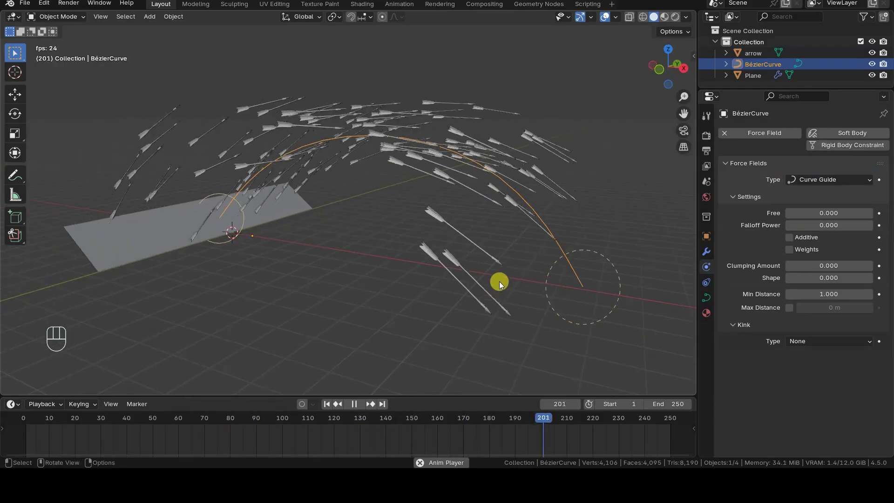
With the animation playing, lower the curve's middle control point along Z to test how the arrows react.
key(Tab)
click(393, 139)
key(g)
key(z)
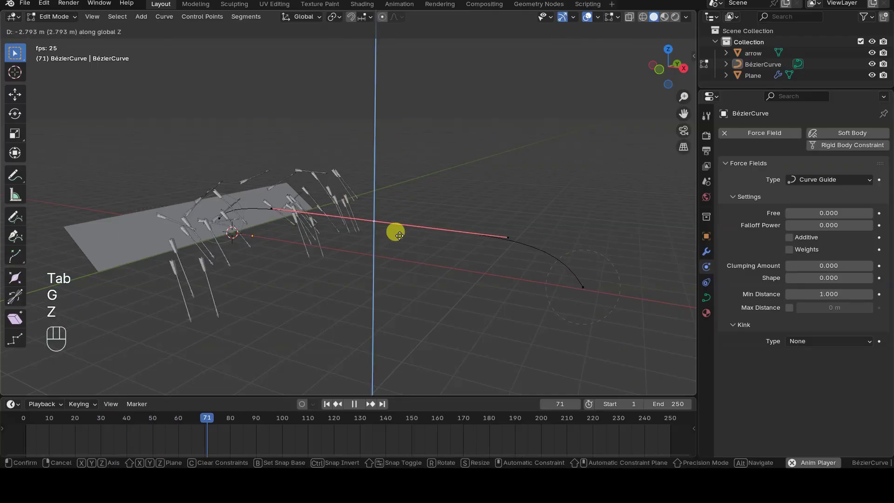
click(451, 326)
middle_drag(451, 325, 419, 322)
Raise the curve's middle control point along Z into a high arc, adjusting it in front view, and leave Edit Mode.
key(g)
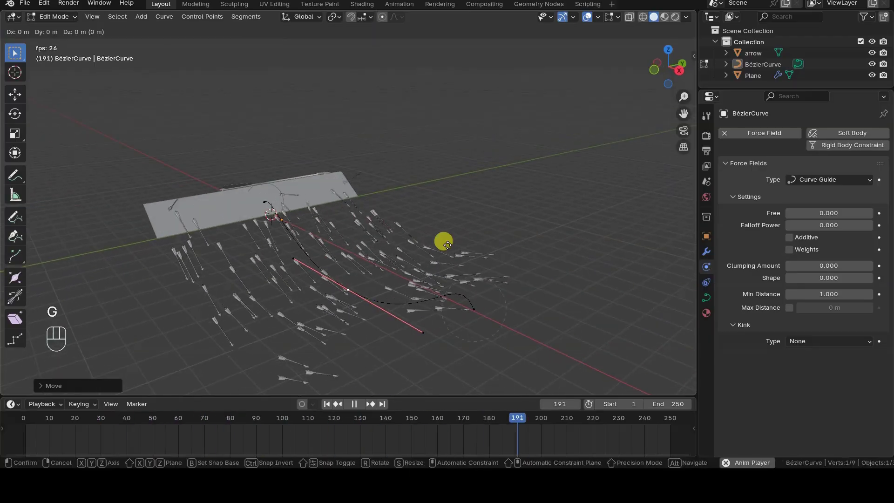
key(z)
click(457, 115)
middle_drag(458, 209, 511, 198)
key(KP_1)
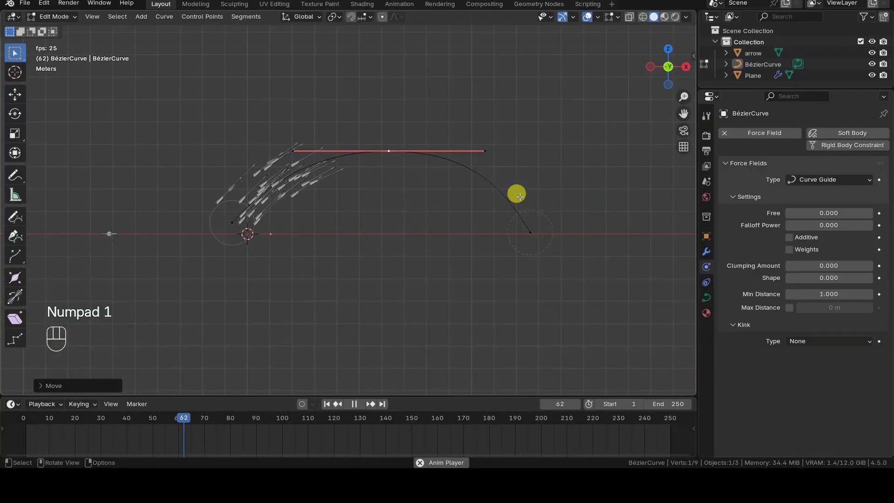
key(g)
key(z)
click(475, 255)
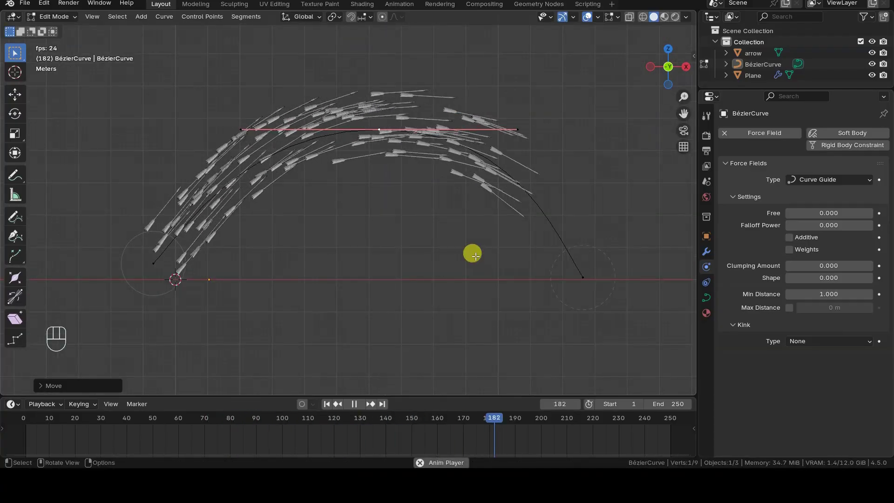
key(Tab)
Restart the animation from the first frame and examine the arrow volley in perspective.
click(355, 404)
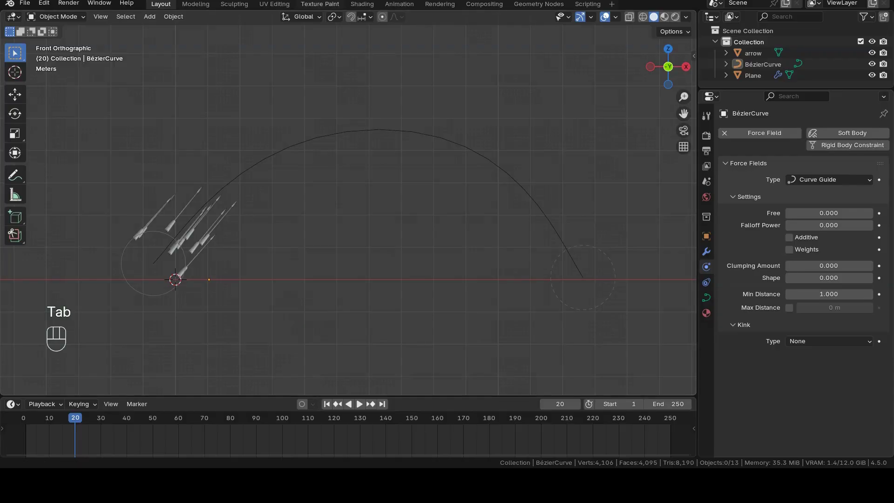
middle_drag(498, 207, 467, 226)
click(327, 404)
click(359, 404)
scroll(345, 257, down, 2)
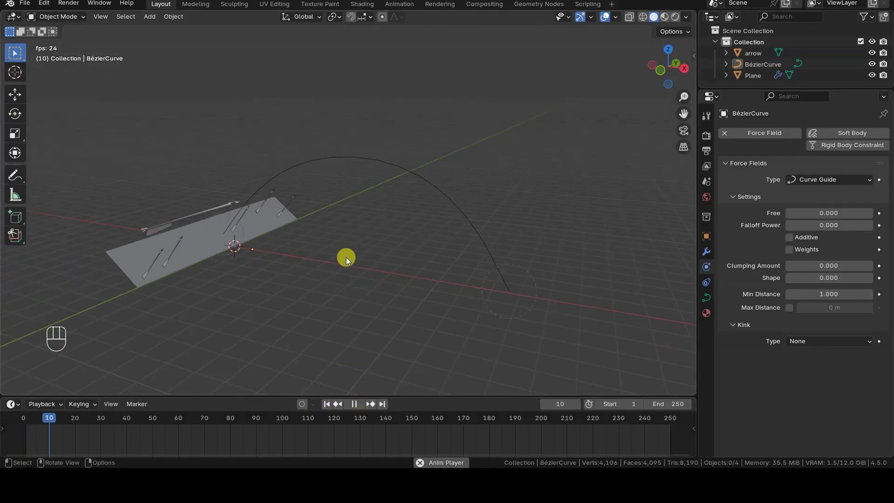
middle_drag(507, 279, 468, 324)
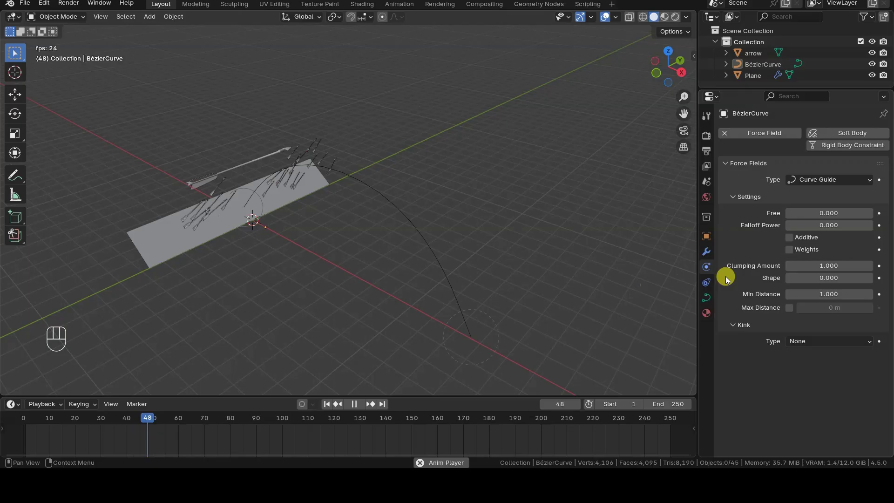
Set the curve guide's Clumping Amount to 0.5 and examine the arrows from the top view.
click(818, 266)
text(0.5)
key(Return)
middle_drag(422, 260, 468, 225)
key(KP_7)
Set the curve guide's Clumping Amount to 1 and examine from the top and front how the arrows converge.
scroll(396, 278, up, 1)
click(836, 266)
text(1)
key(Return)
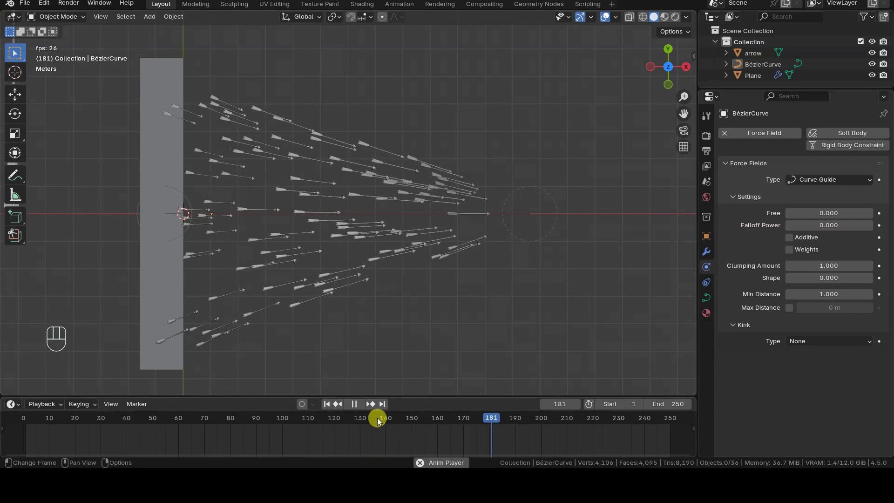
click(357, 407)
key(KP_1)
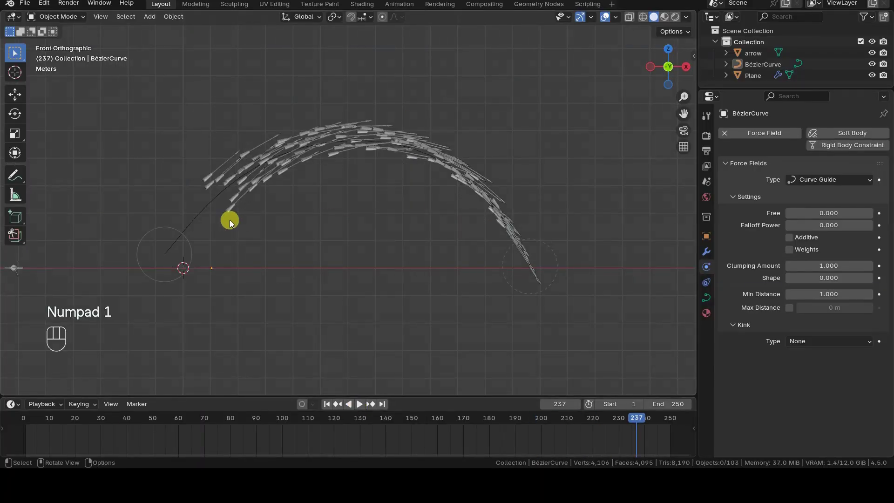
Lower the Bézier curve's preview resolution to 4, play the animation to check the arrows' path, and return to the first frame.
click(230, 219)
click(326, 403)
scroll(318, 300, up, 2)
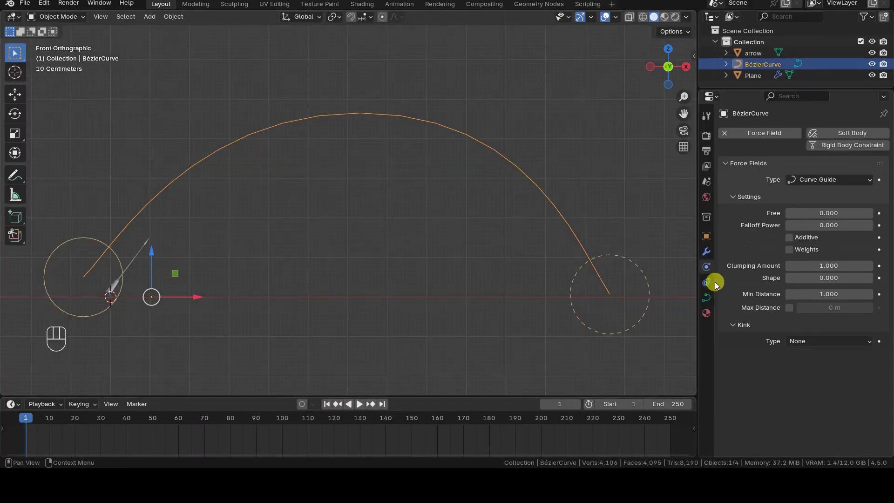
click(706, 300)
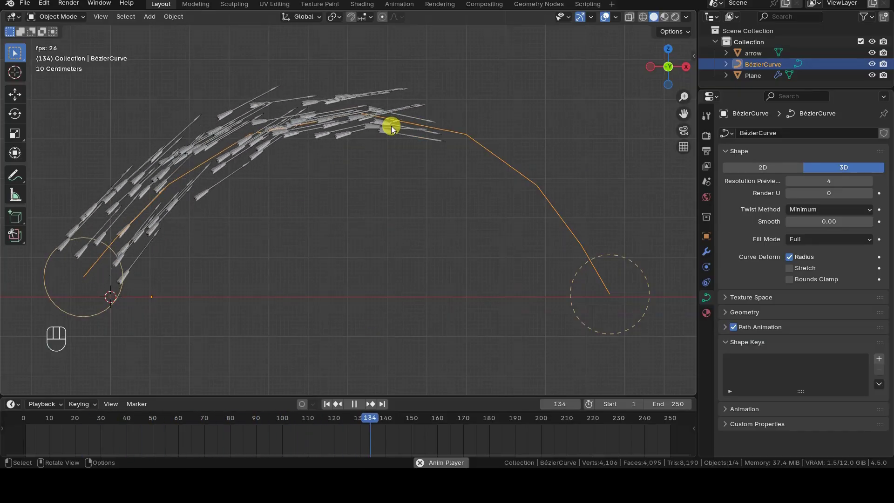
click(354, 404)
click(326, 404)
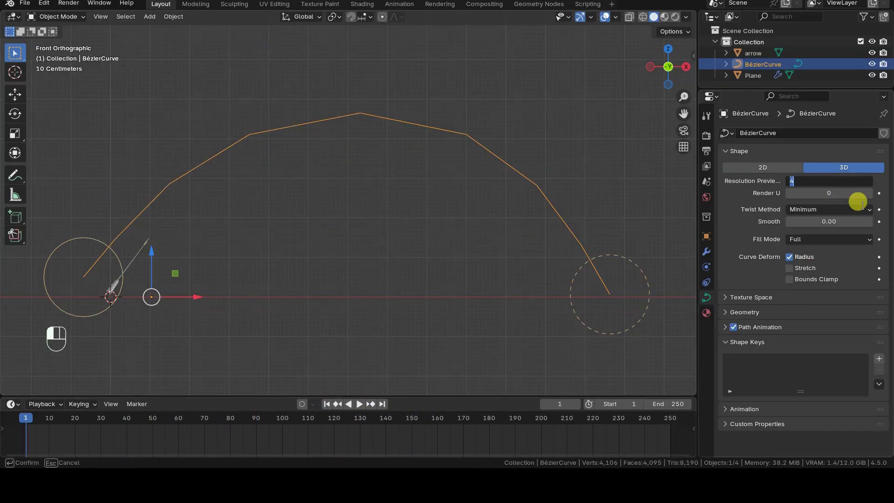
Set the curve's preview resolution to 24 and play the animation to check the smoother flight path.
text(24)
key(Return)
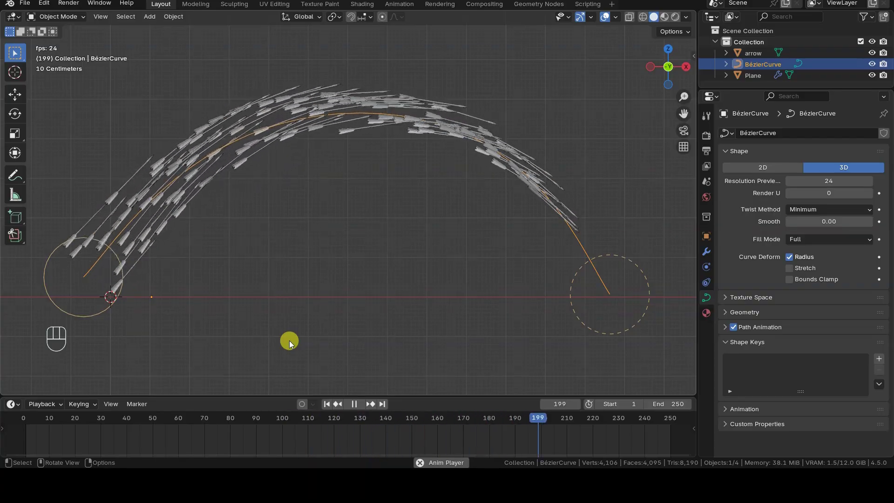
click(355, 404)
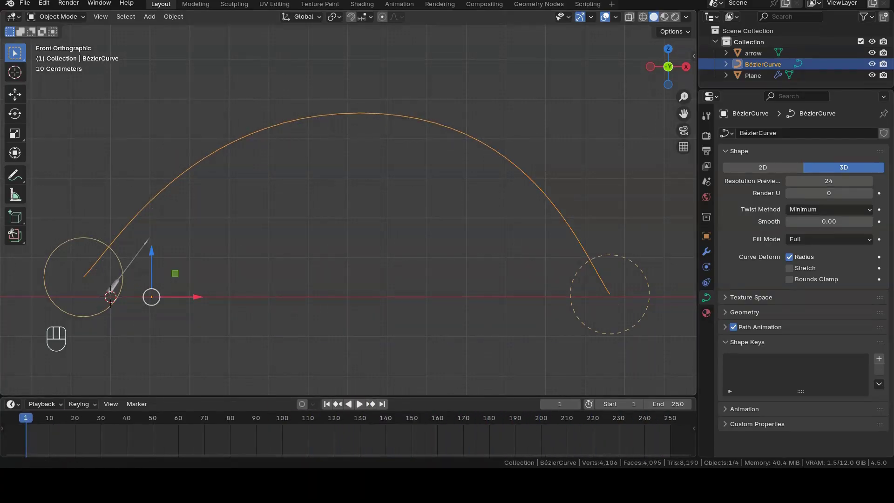
Set the Lifetime of the plane's particle system to 50, play the animation from the front view, and return to the first frame.
middle_drag(200, 297, 118, 287)
click(118, 285)
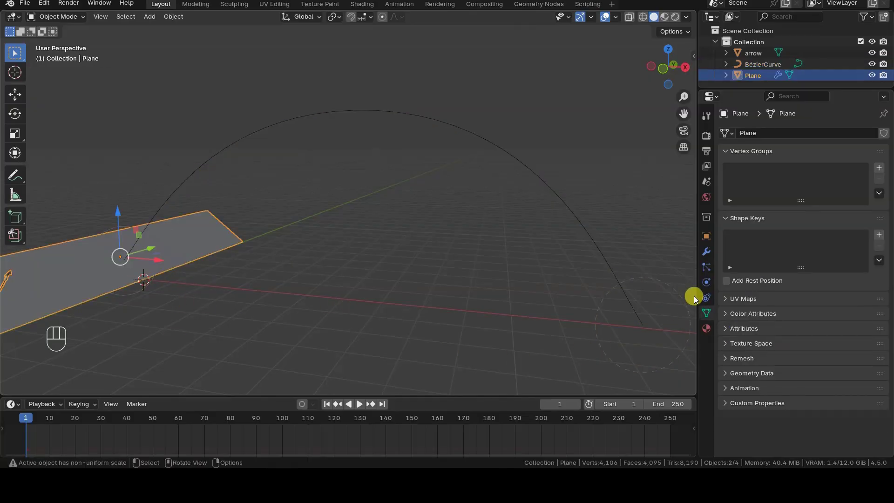
click(706, 265)
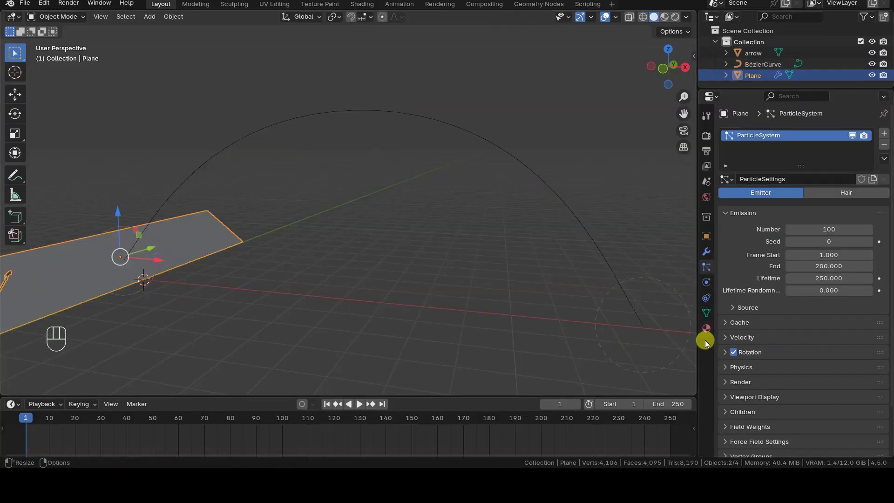
click(816, 278)
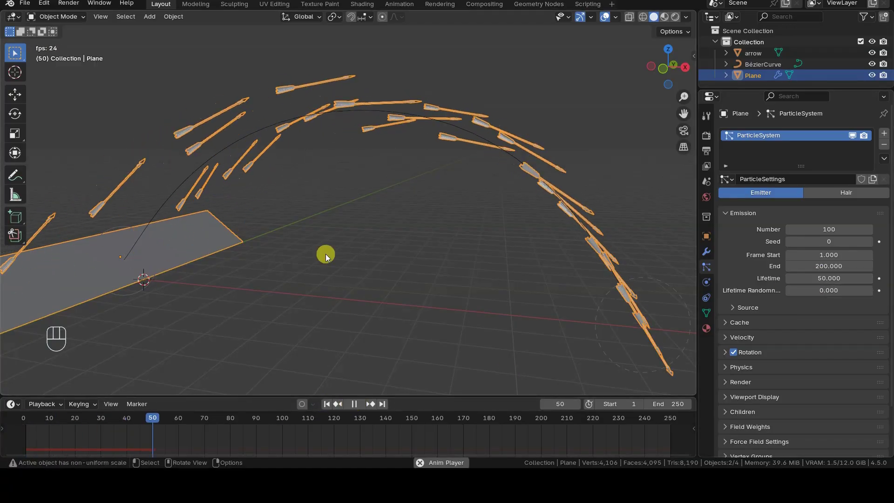
key(KP_1)
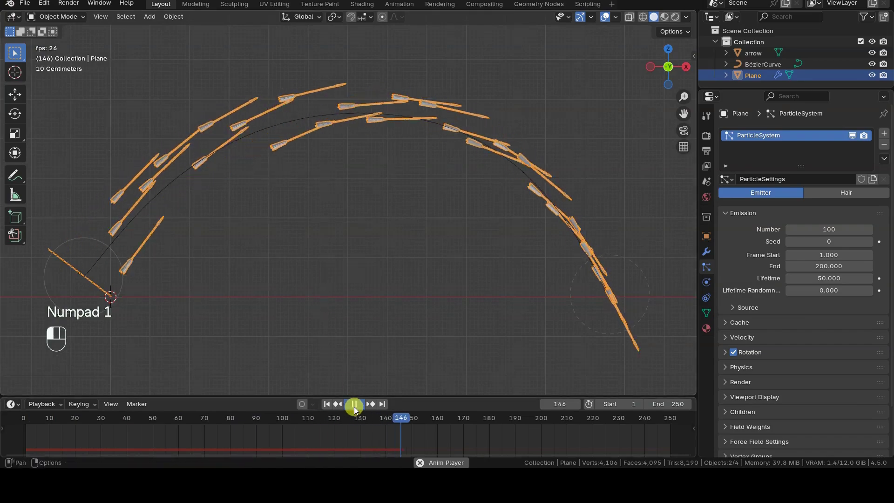
click(354, 404)
click(327, 404)
Set the particles' Lifetime to 100 and play the animation to see how far the arrows travel along the curve.
click(816, 278)
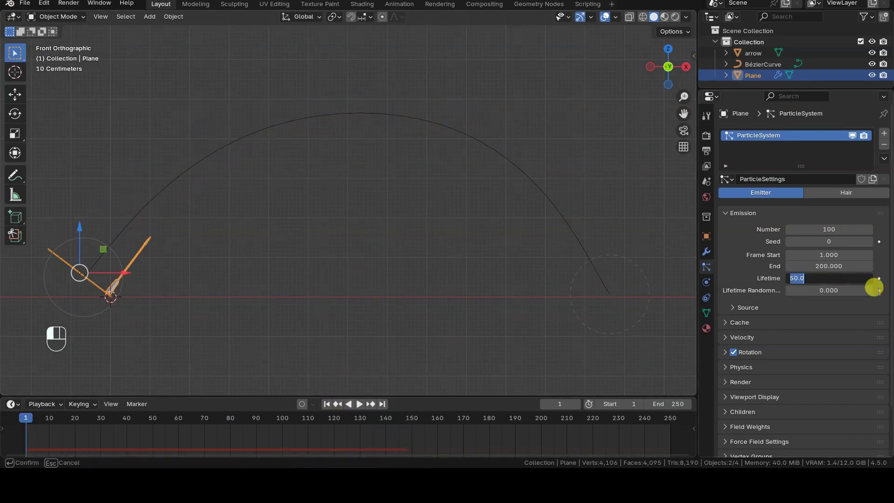
click(357, 404)
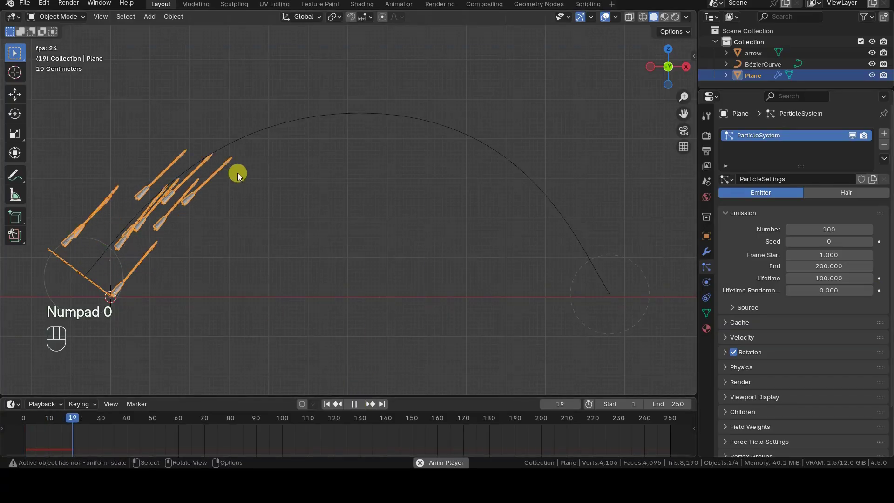
click(355, 404)
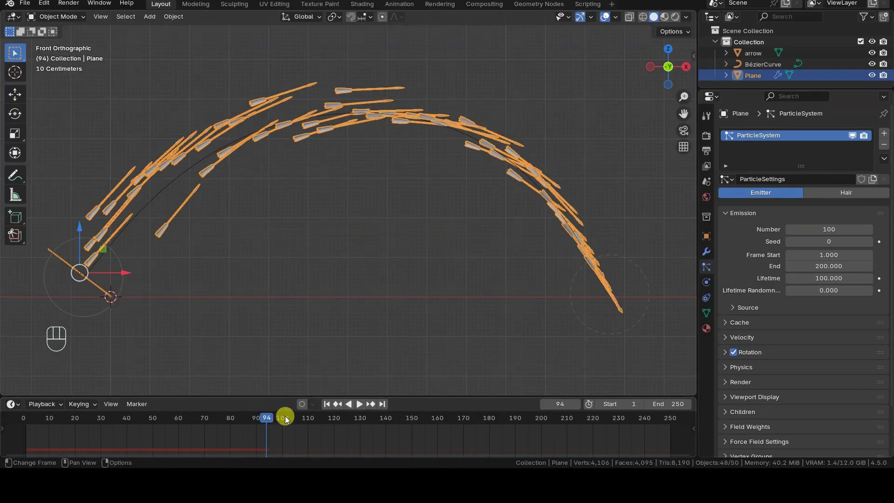
Set the particles' Lifetime back to 50, replay from the first frame, and step through the frames to about frame 48.
click(326, 404)
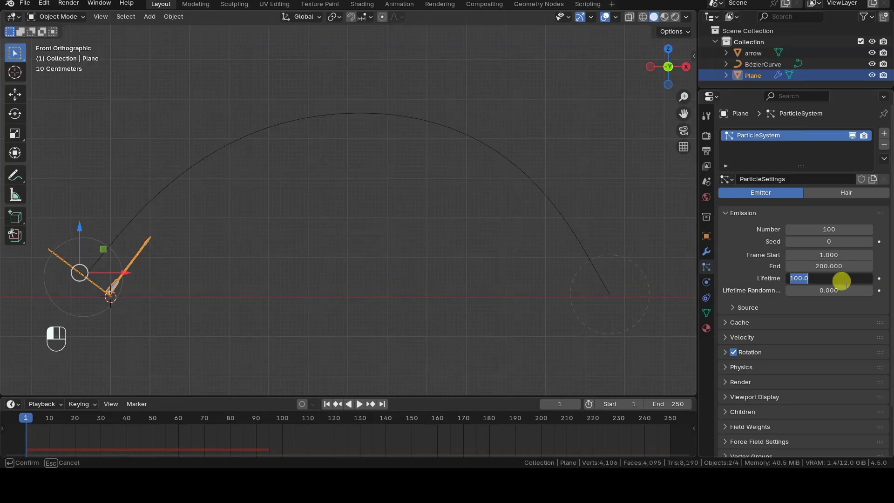
click(361, 408)
key(Right)
key(Right)
key(Right)
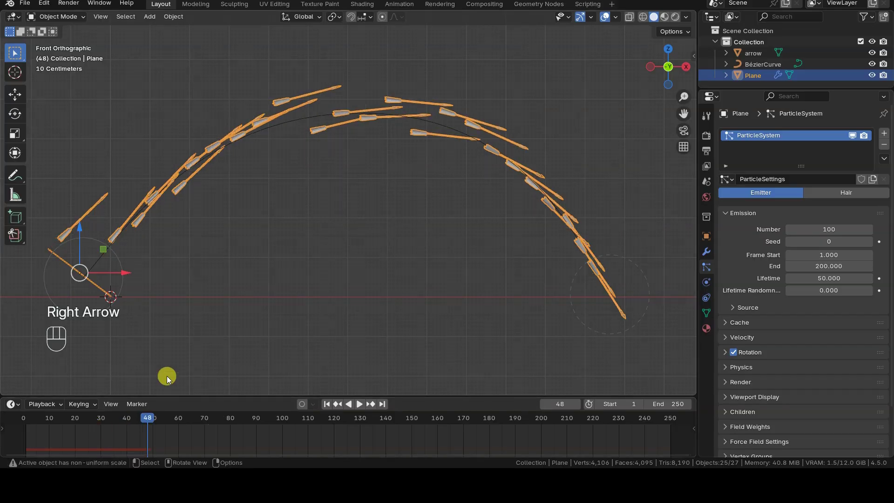
Replay the animation from the first frame and examine the arrows' flight in perspective from the curve's far end.
middle_drag(430, 248, 365, 384)
click(326, 404)
click(359, 404)
middle_drag(415, 270, 394, 250)
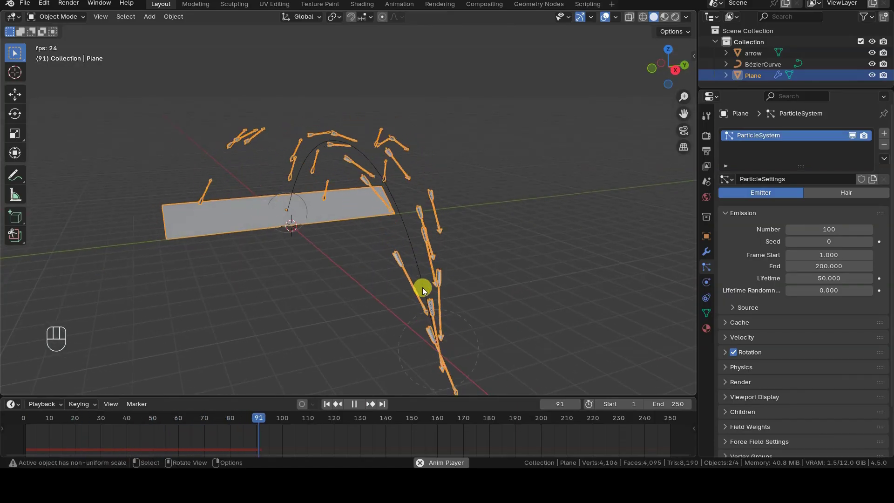
Set the Clumping Amount of the Bézier curve's Curve Guide force field to 0.
click(423, 287)
click(706, 299)
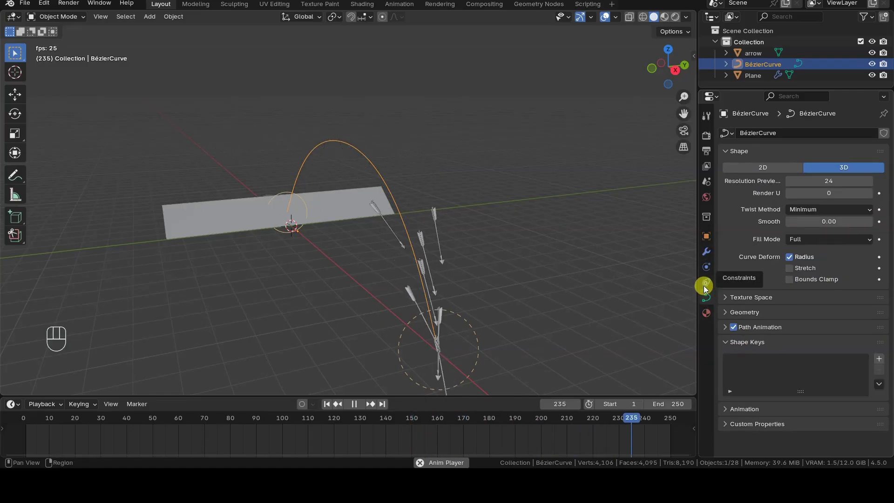
click(707, 266)
text(0)
key(Return)
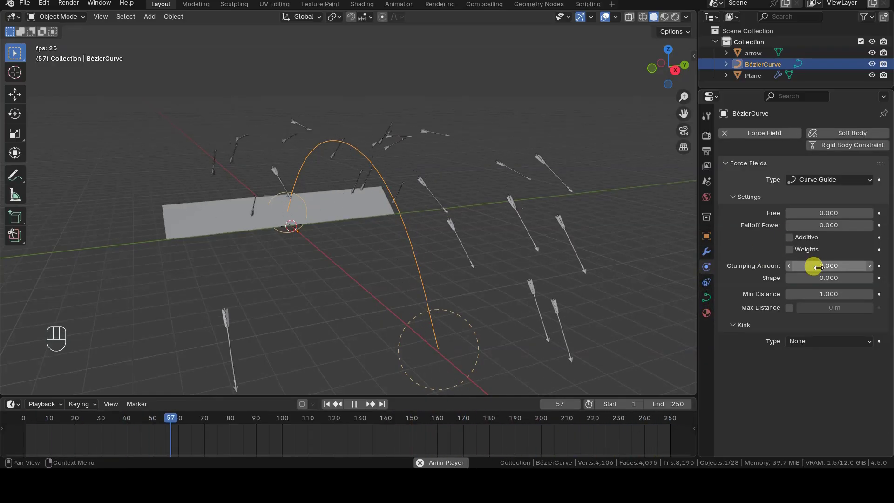